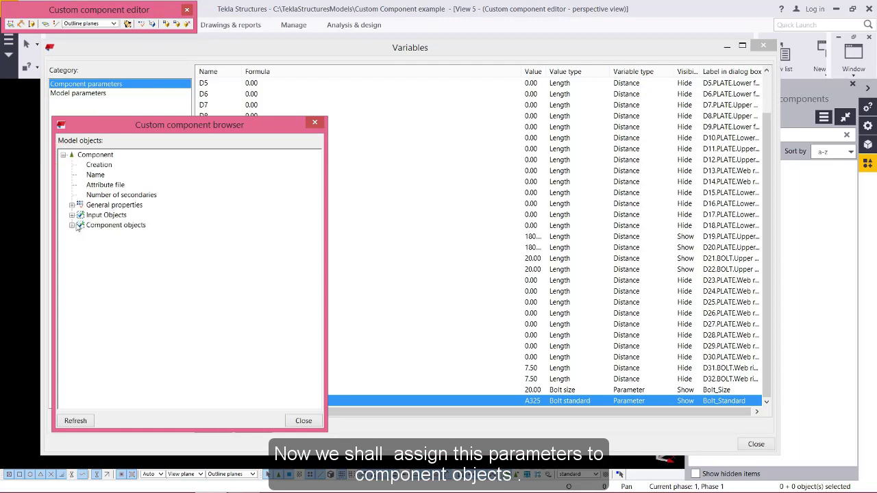
# - In the custom component browser, link the Size general property of the component's Bolt object to the variable with =P1_diameter
pyautogui.click(71, 225)
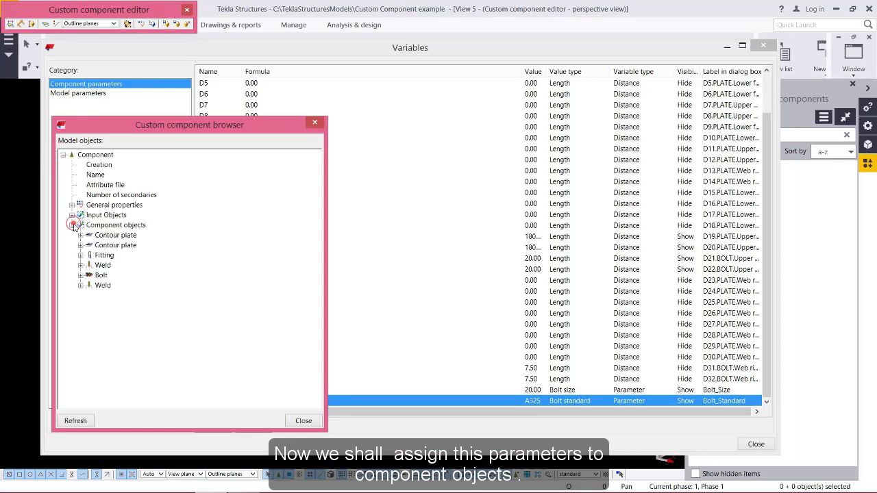
pyautogui.click(80, 274)
pyautogui.click(89, 285)
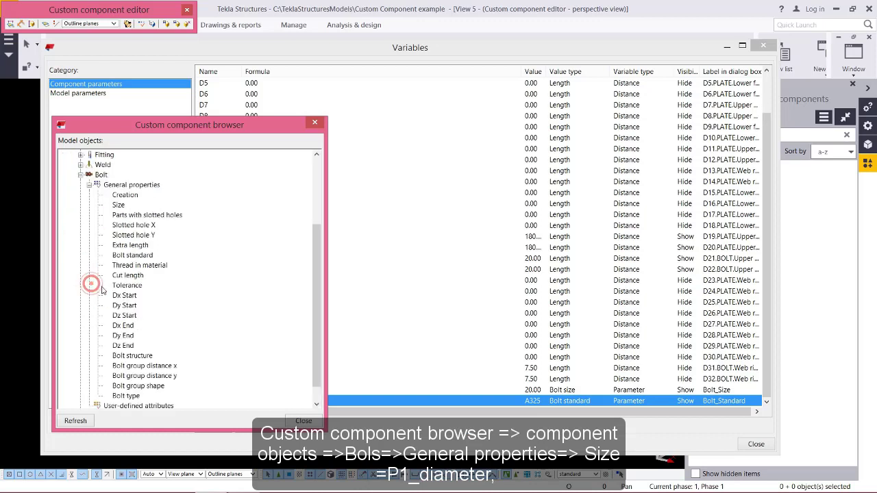
pyautogui.click(121, 205)
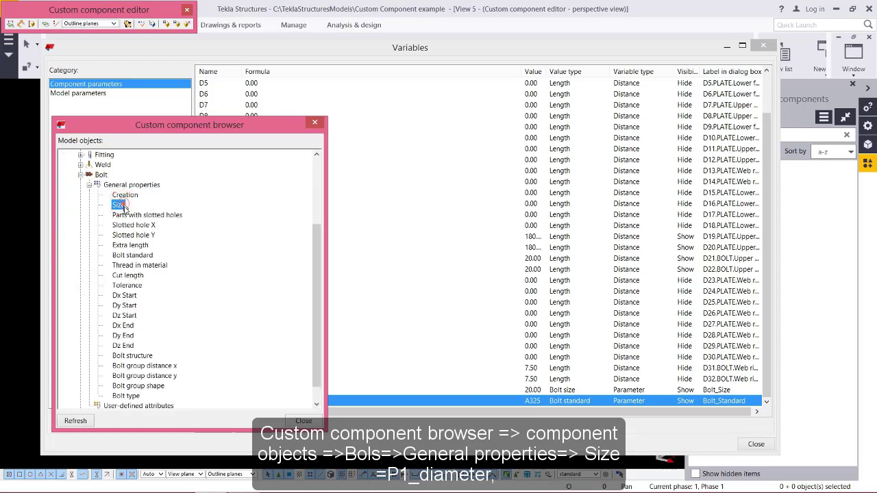
pyautogui.click(122, 205)
pyautogui.click(419, 53)
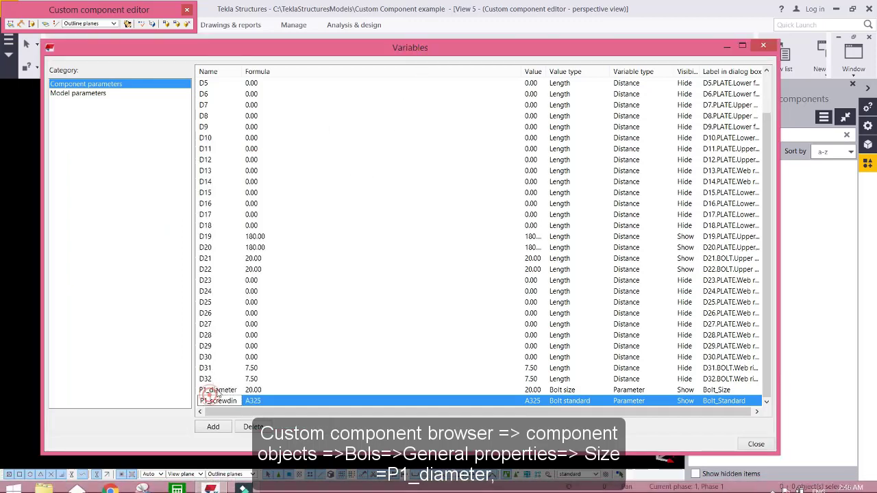
pyautogui.click(217, 390)
pyautogui.click(220, 391)
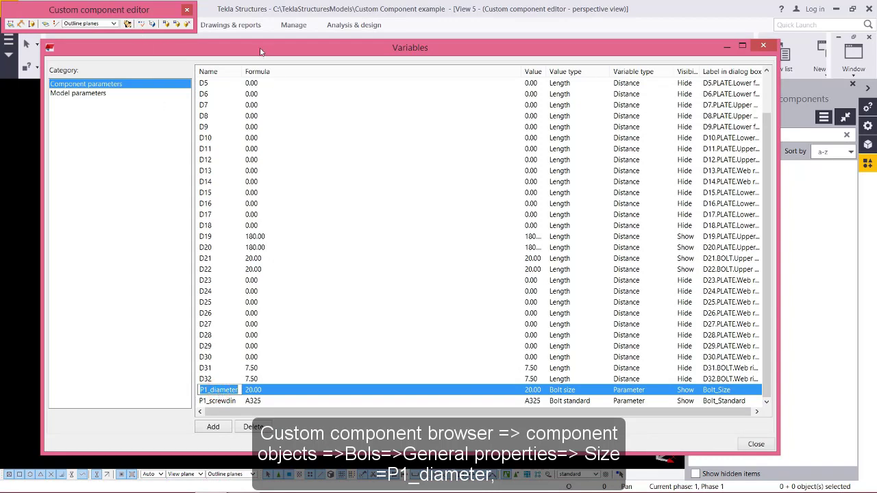
pyautogui.moveTo(261, 48); pyautogui.dragTo(537, 61)
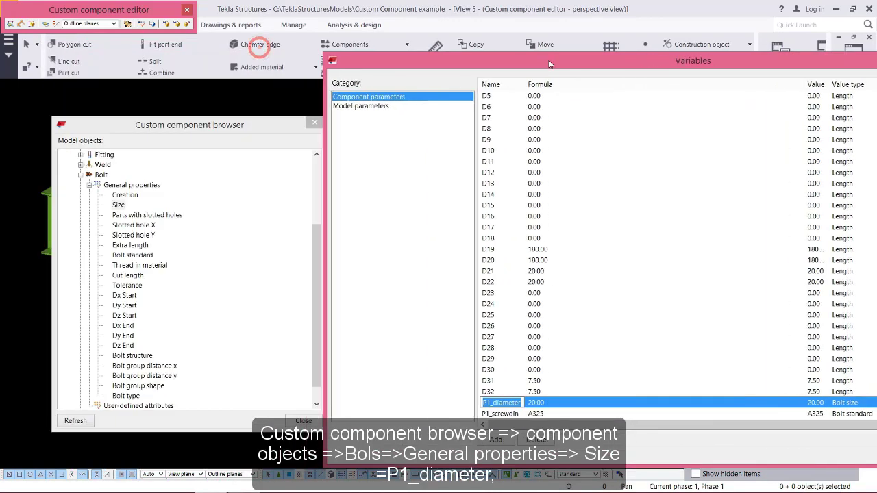
pyautogui.click(120, 205)
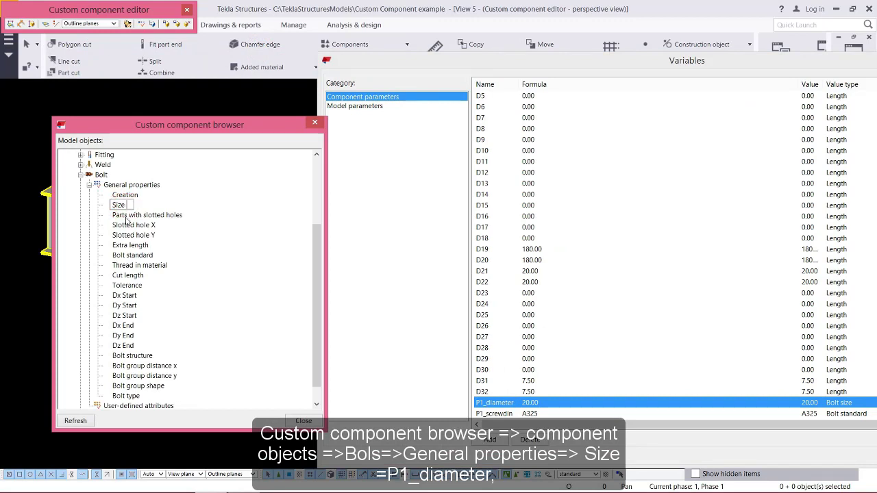
pyautogui.write('=P1_diameter')
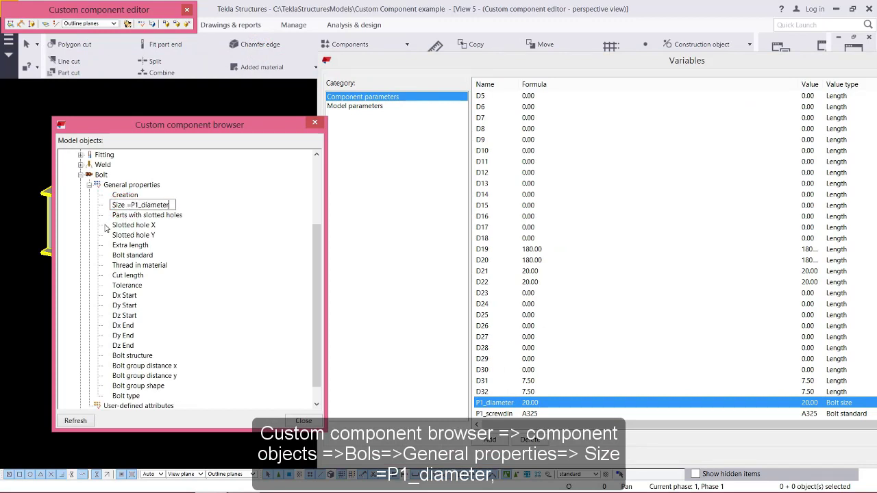
pyautogui.press('Return')
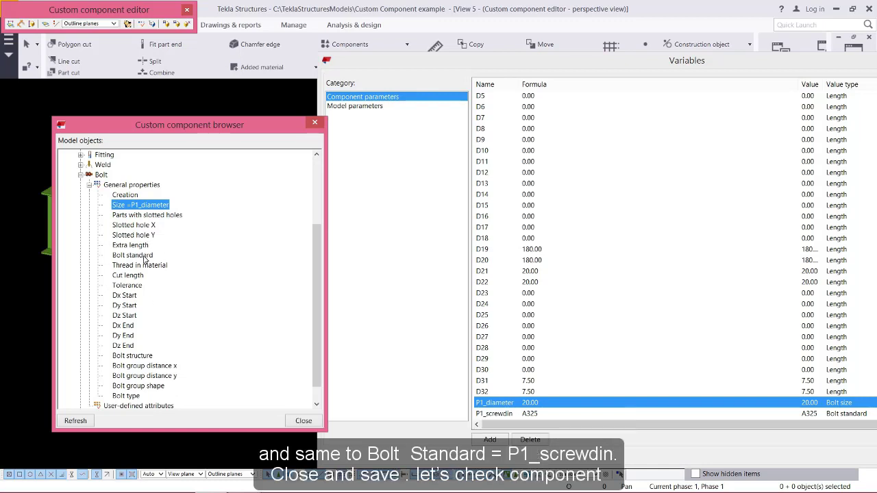
# - Link the bolt's Bolt standard property to its variable by copying the variable name and entering = P1_screwdin
pyautogui.click(141, 256)
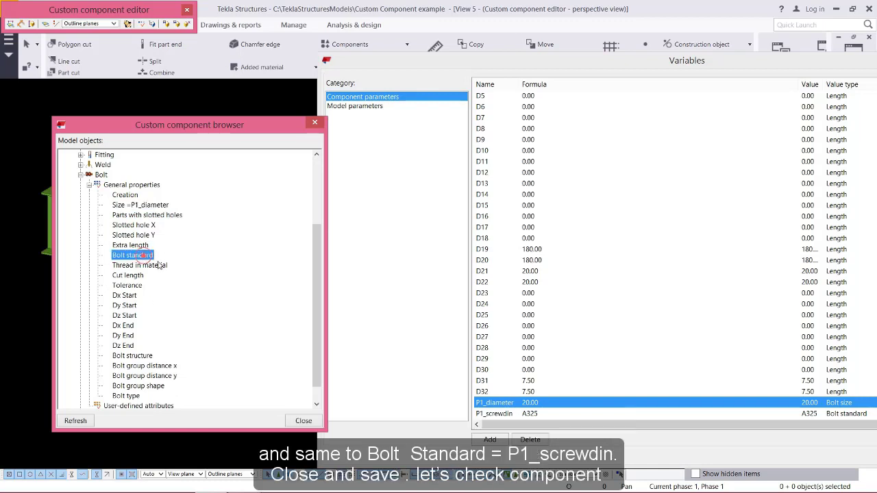
pyautogui.click(488, 415)
pyautogui.doubleClick(489, 418)
pyautogui.hotkey('ctrl', 'c')
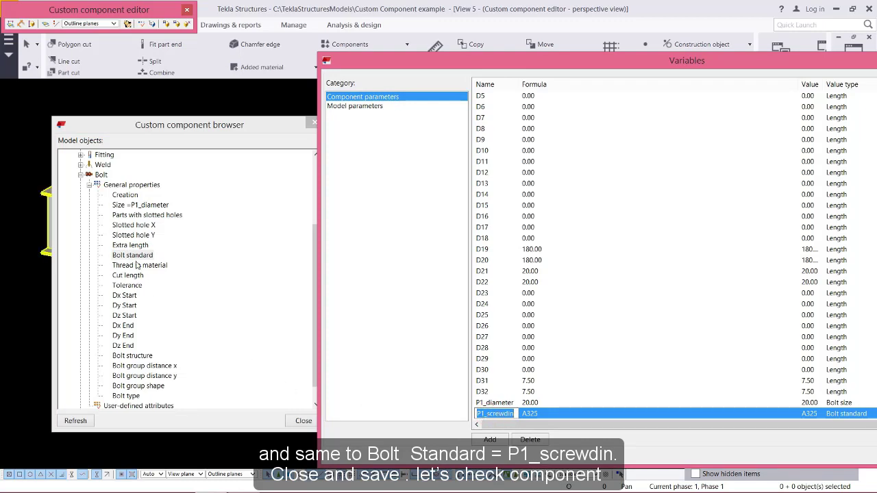
pyautogui.click(144, 257)
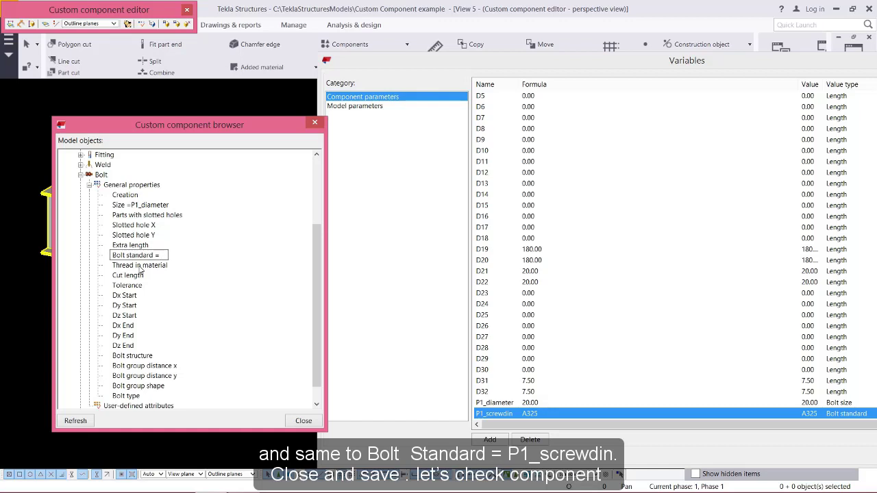
pyautogui.hotkey('ctrl', 'v')
pyautogui.press('Return')
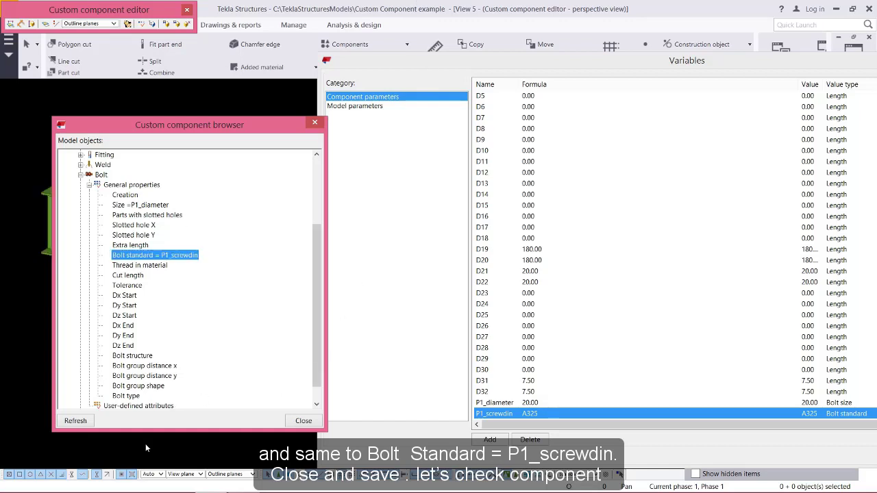
# - Close the custom component editor, saving the changes and replacing all occurrences of Shear_Plate in the model
pyautogui.click(188, 24)
pyautogui.click(406, 263)
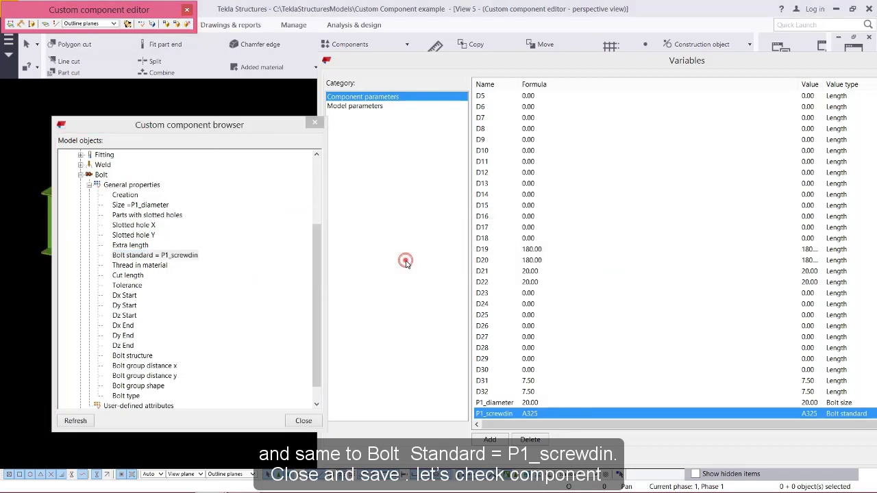
pyautogui.click(436, 285)
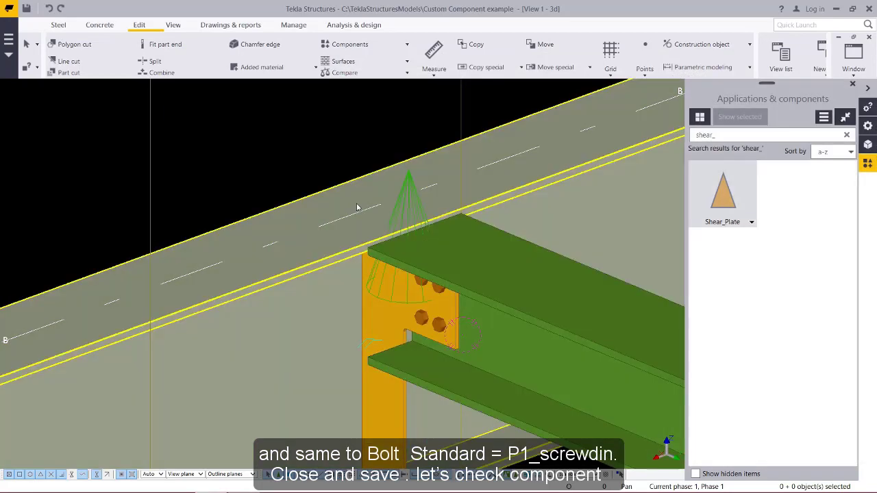
# - Modify the Shear_Plate connection in the model to Bolt_Size 16 and Bolt_Standard 8.8XOX, and close its properties
pyautogui.doubleClick(407, 192)
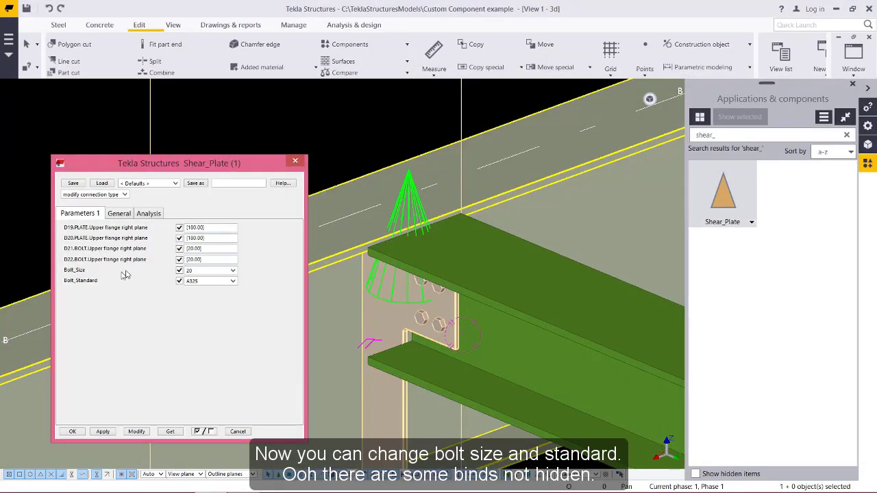
pyautogui.click(233, 271)
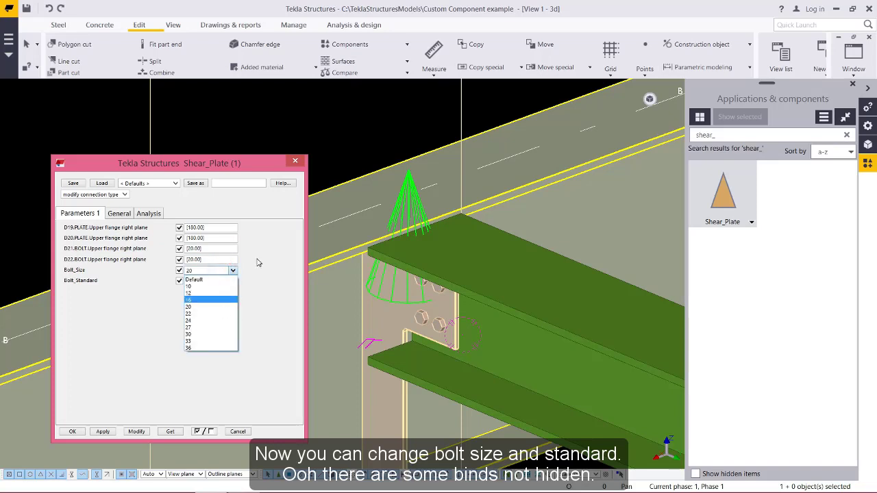
pyautogui.click(253, 269)
pyautogui.click(233, 281)
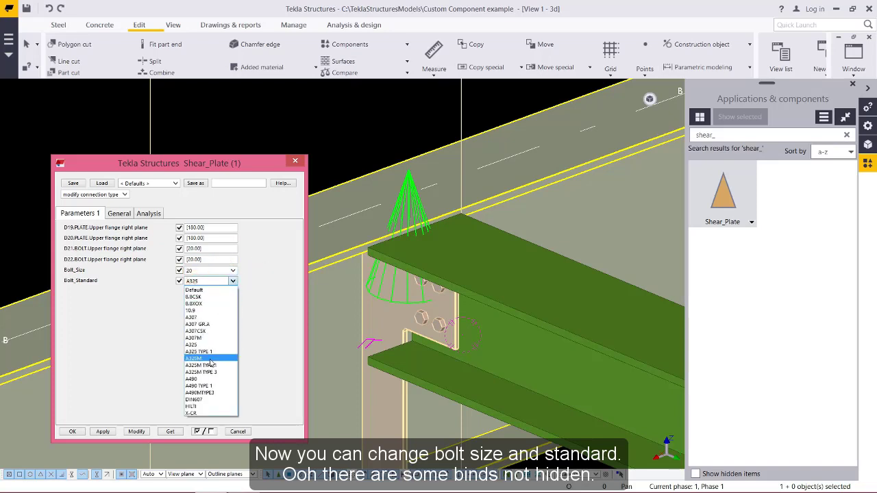
pyautogui.click(200, 303)
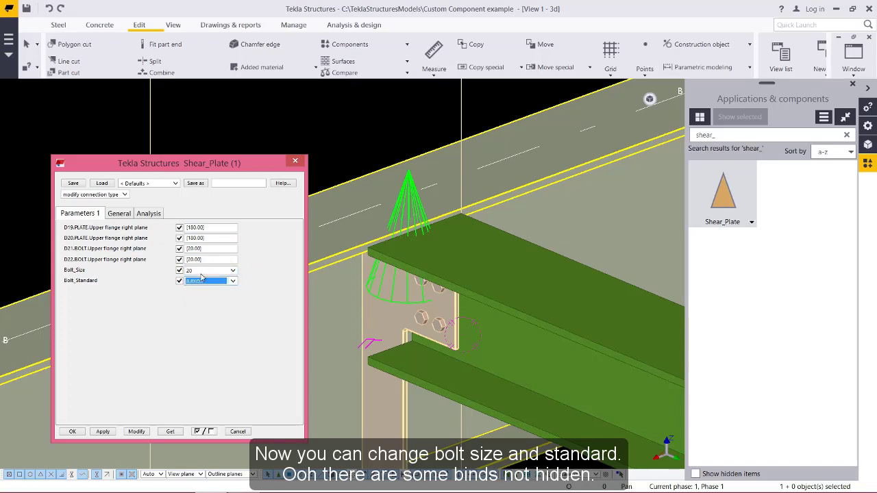
pyautogui.click(202, 271)
pyautogui.click(199, 304)
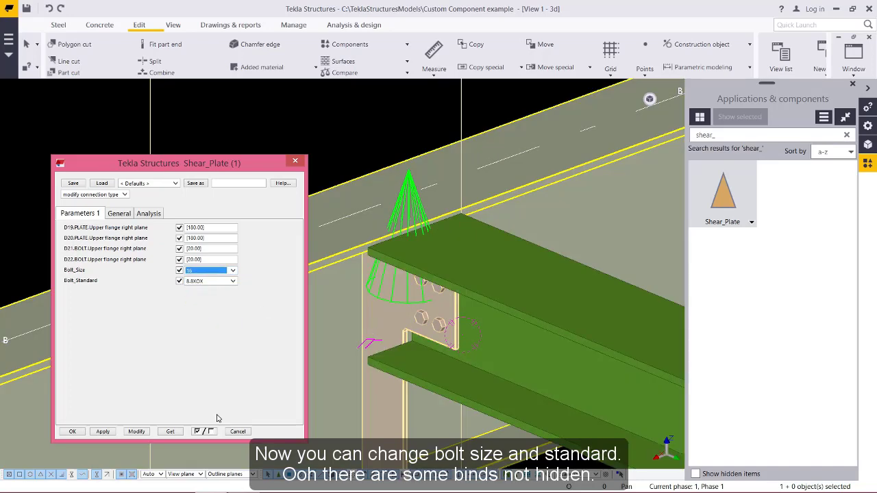
pyautogui.click(137, 431)
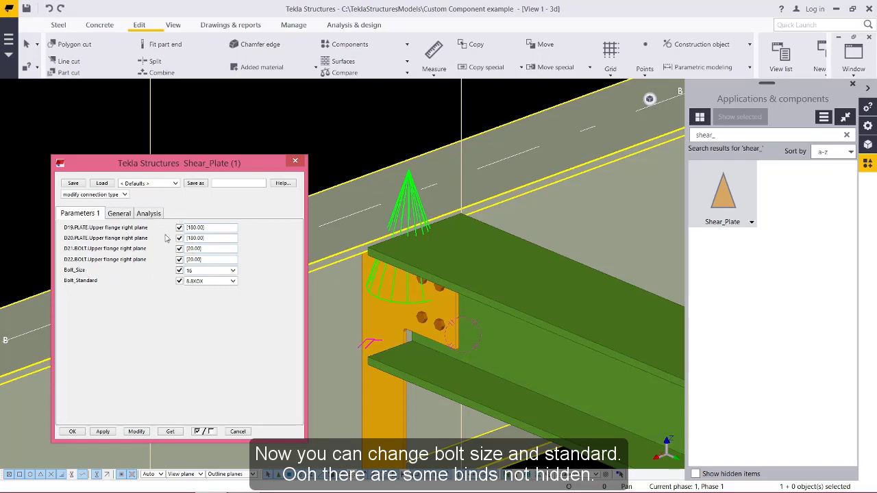
pyautogui.click(296, 164)
# - Open the Shear_Plate component for editing from the component catalog and display its variables
pyautogui.rightClick(732, 193)
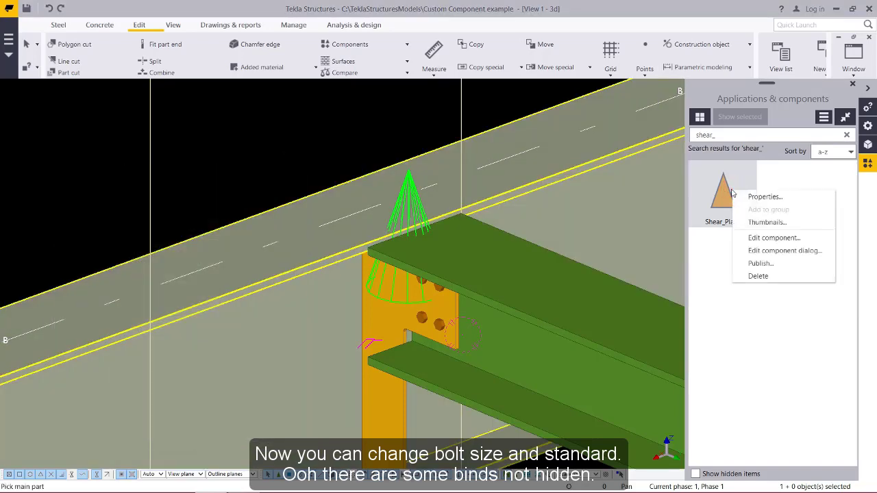
pyautogui.click(774, 238)
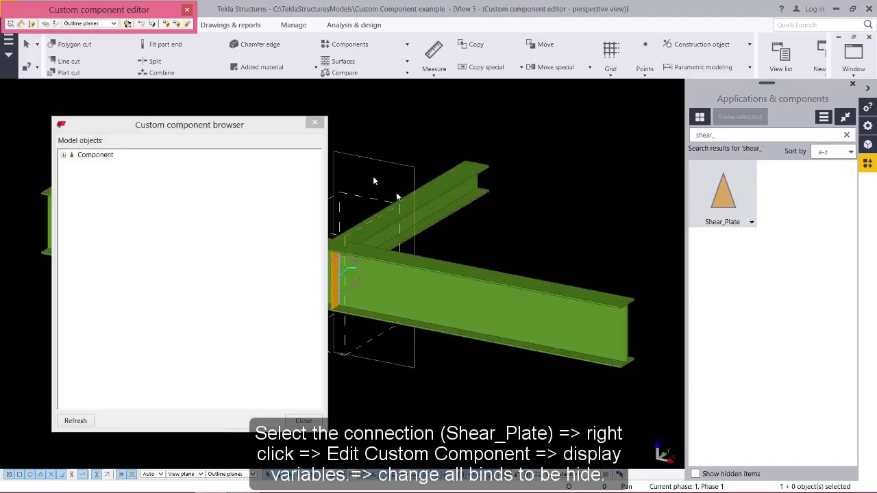
pyautogui.click(141, 25)
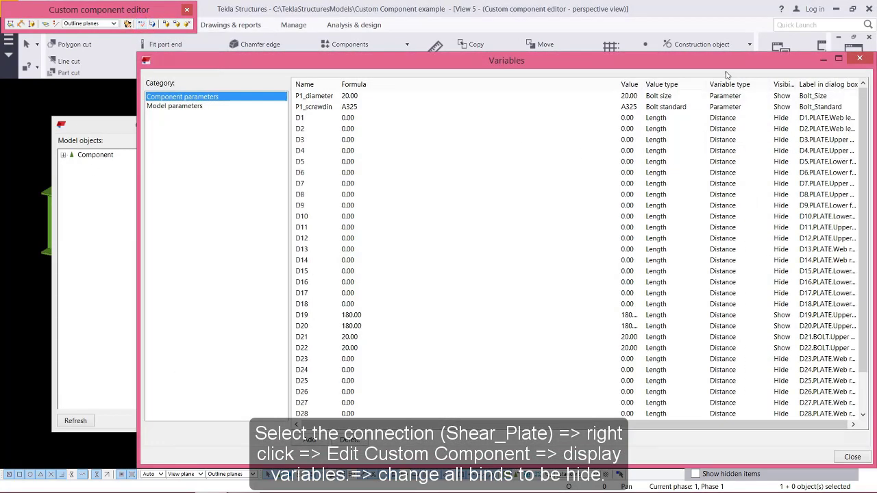
pyautogui.moveTo(724, 62); pyautogui.dragTo(464, 48)
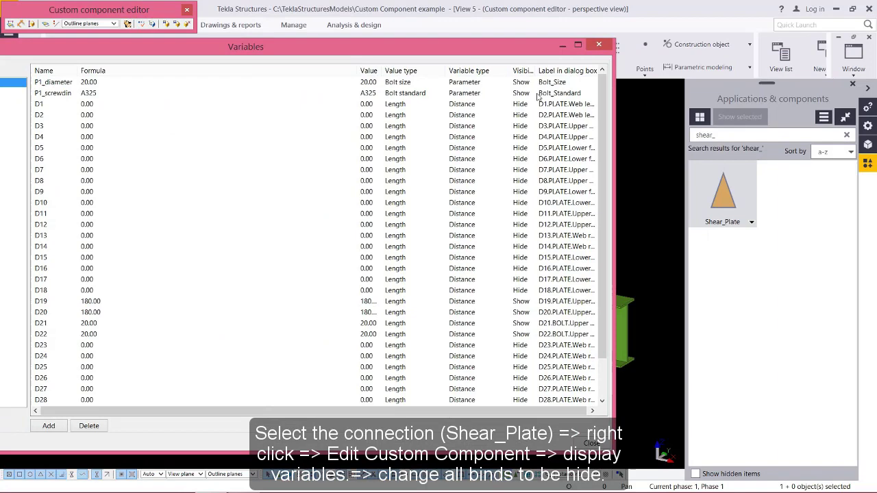
# - Set the visibility of the distance variables D19, D20, D21 and D22 to Hide
pyautogui.scroll(-1, 524, 72)
pyautogui.click(524, 72)
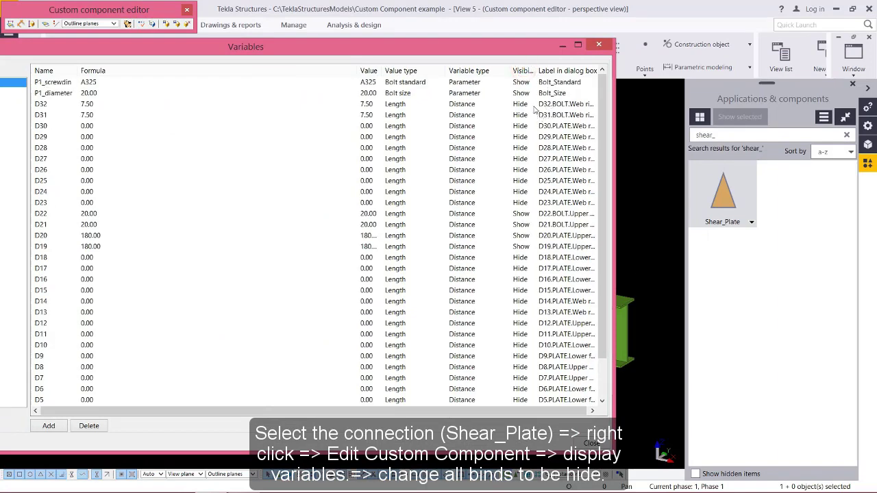
pyautogui.click(605, 82)
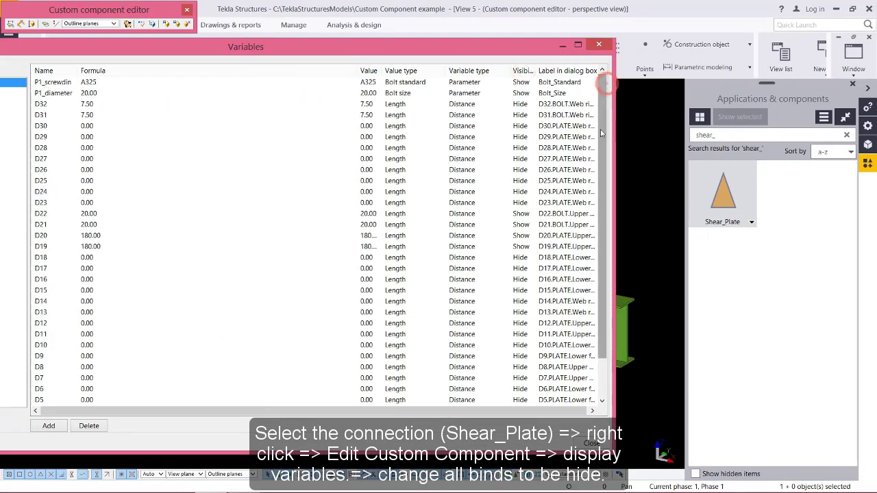
pyautogui.click(521, 213)
pyautogui.click(521, 214)
pyautogui.scroll(-1, 521, 214)
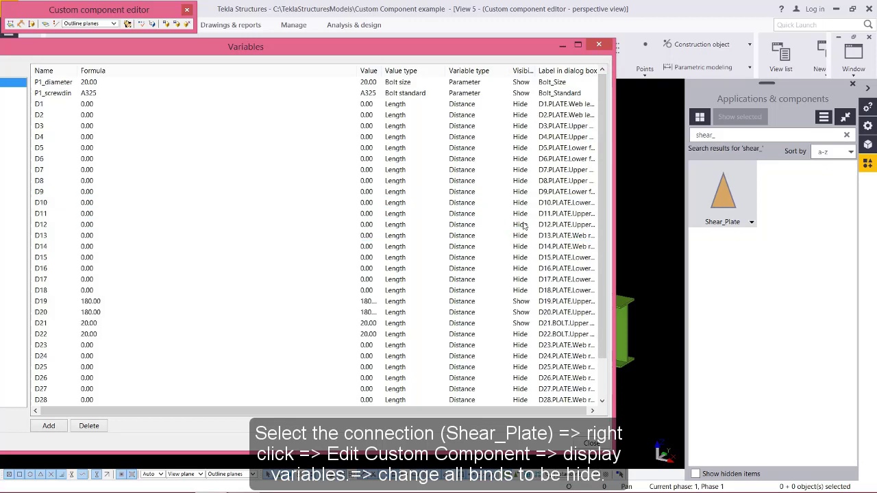
pyautogui.click(524, 223)
pyautogui.click(525, 224)
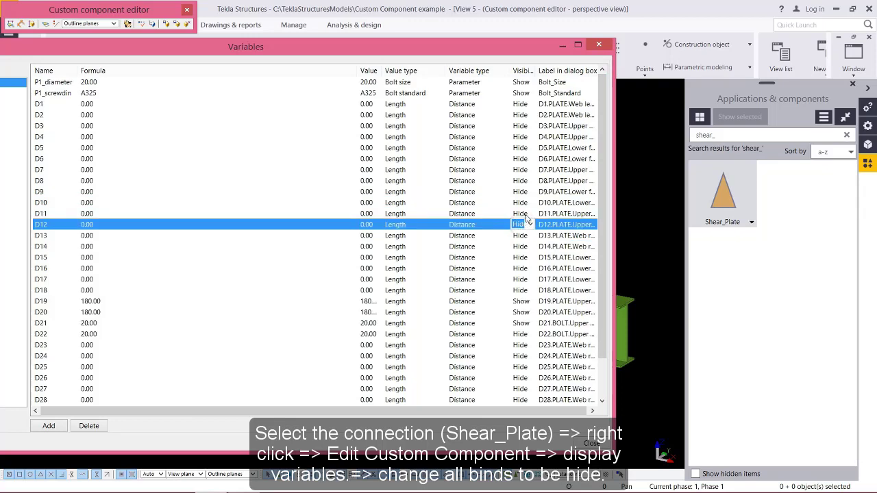
pyautogui.click(522, 301)
pyautogui.scroll(-1, 523, 302)
pyautogui.click(523, 313)
pyautogui.scroll(-1, 523, 313)
pyautogui.click(526, 324)
pyautogui.scroll(-1, 527, 325)
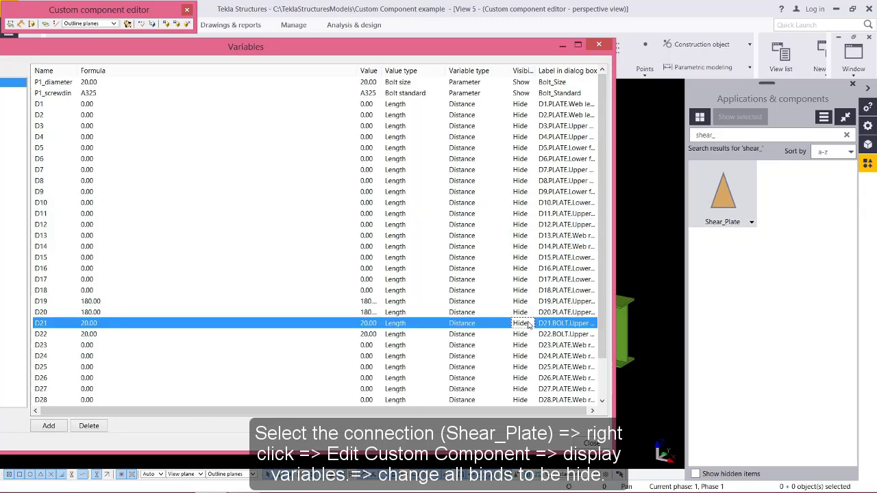
pyautogui.scroll(-1, 528, 326)
pyautogui.scroll(1, 528, 332)
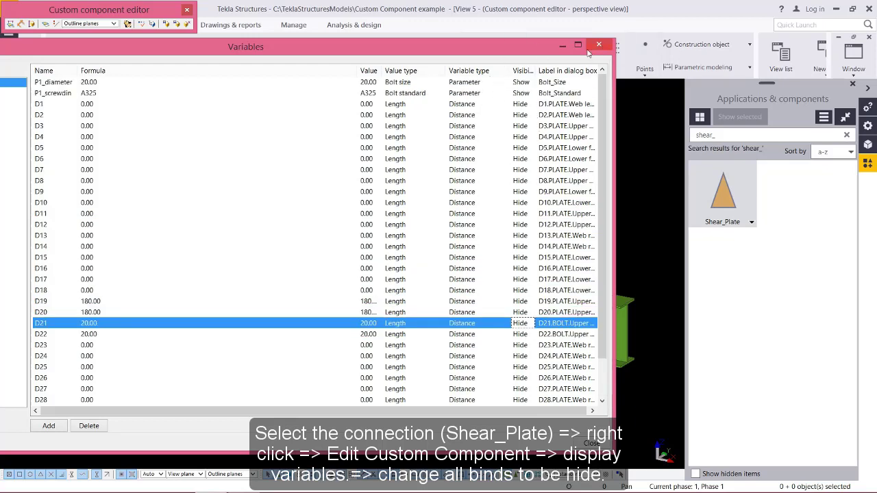
# - Close the component editor, saving and replacing all Shear_Plate occurrences, and open the connection's properties in the model to check its parameters
pyautogui.click(186, 23)
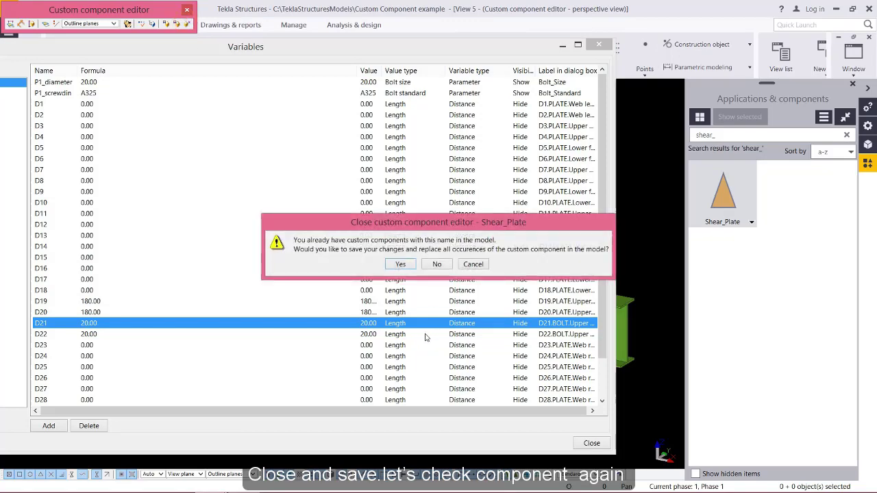
pyautogui.click(404, 263)
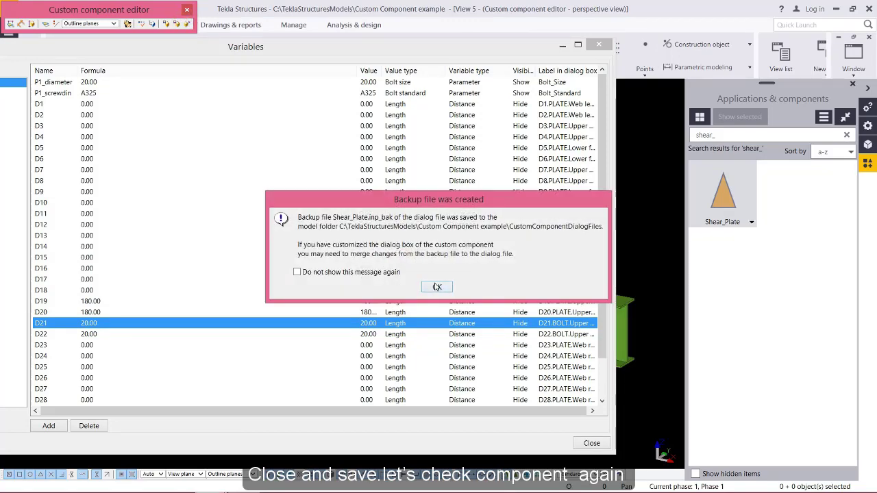
pyautogui.click(437, 286)
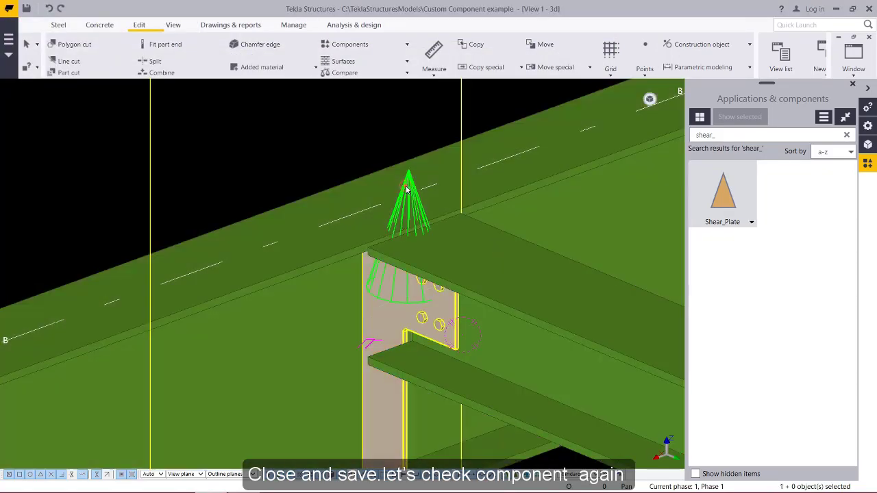
pyautogui.doubleClick(407, 190)
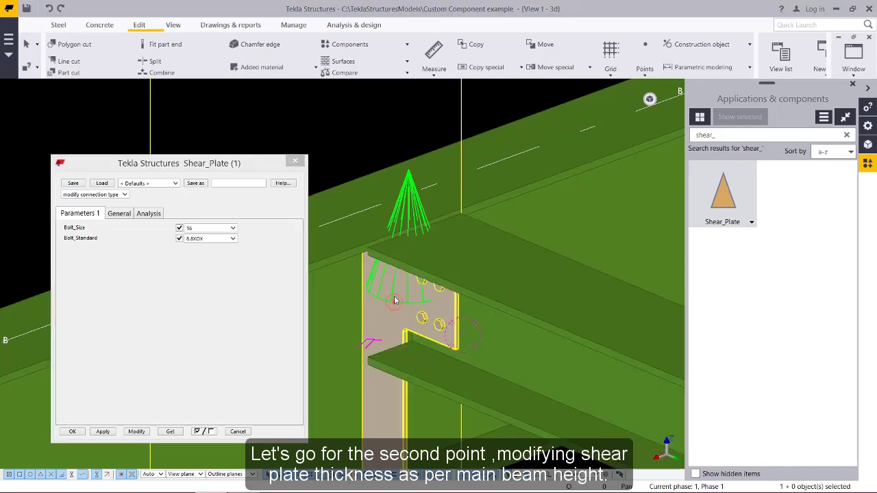
# - Close the connection's properties, open the Shear_Plate connection in the model for editing, and display its variables
pyautogui.keyDown('ctrl'); pyautogui.moveTo(395, 300); pyautogui.dragTo(348, 289, button='middle'); pyautogui.keyUp('ctrl')
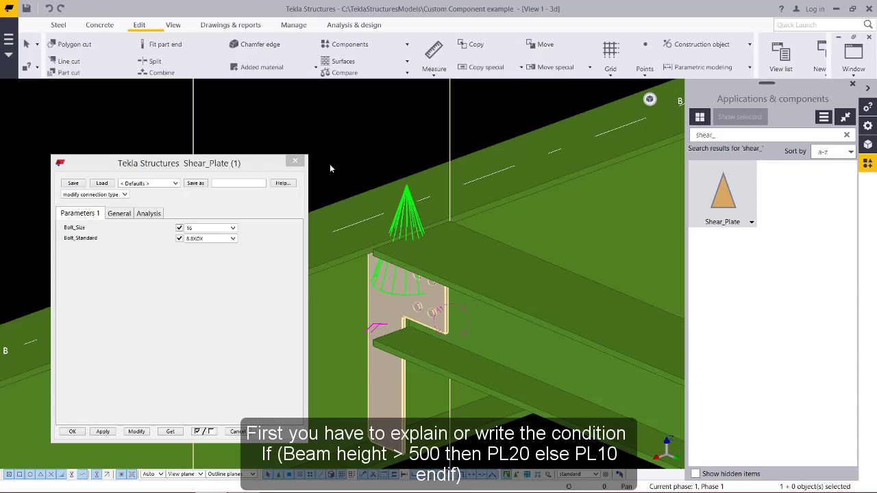
pyautogui.click(295, 161)
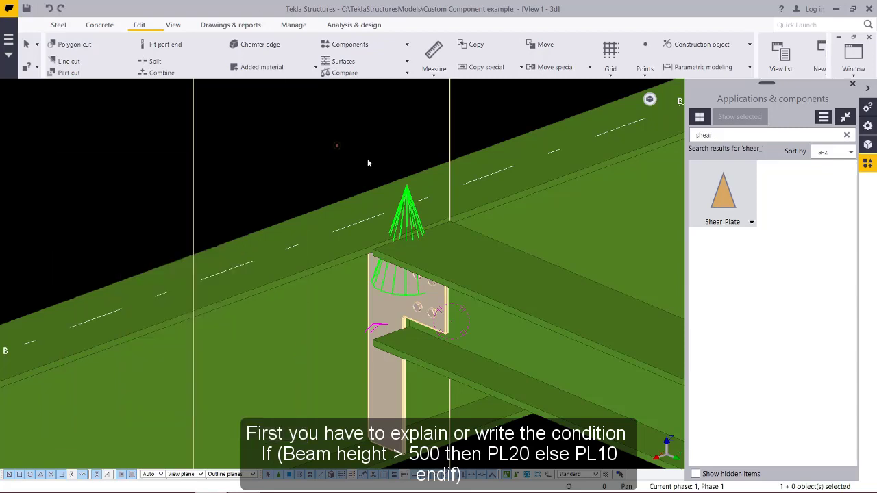
pyautogui.click(410, 200)
pyautogui.rightClick(411, 195)
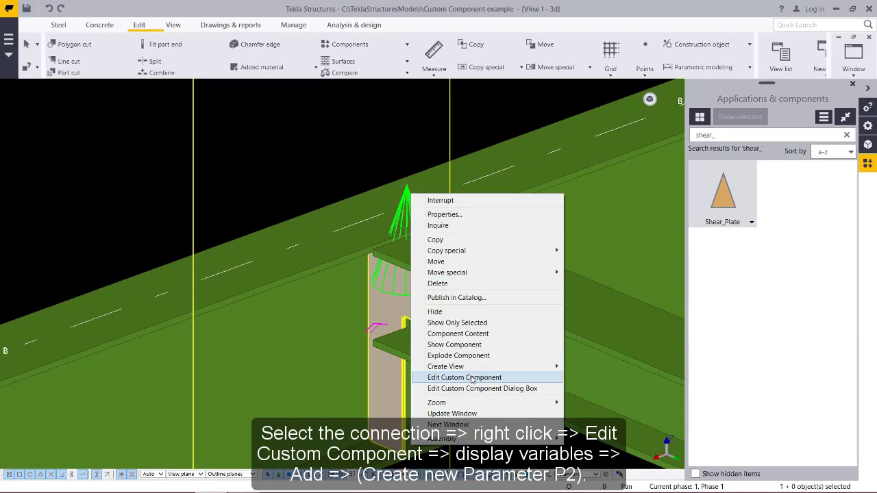
pyautogui.click(466, 378)
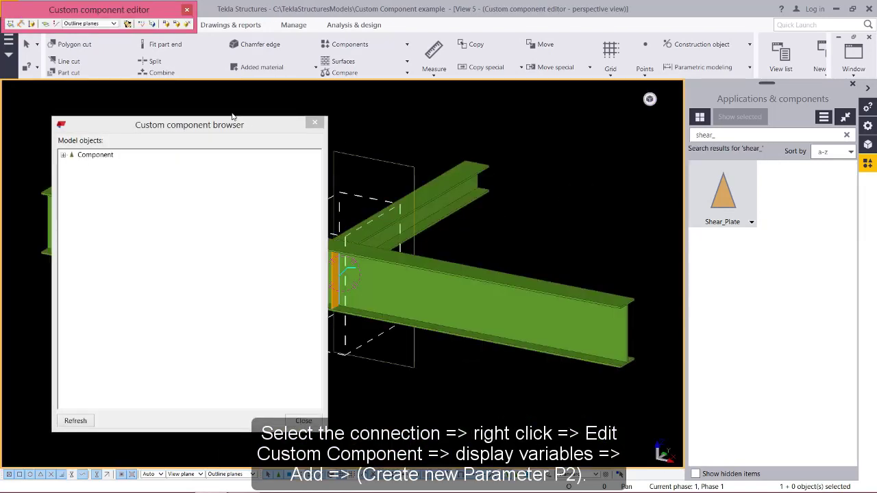
pyautogui.click(141, 24)
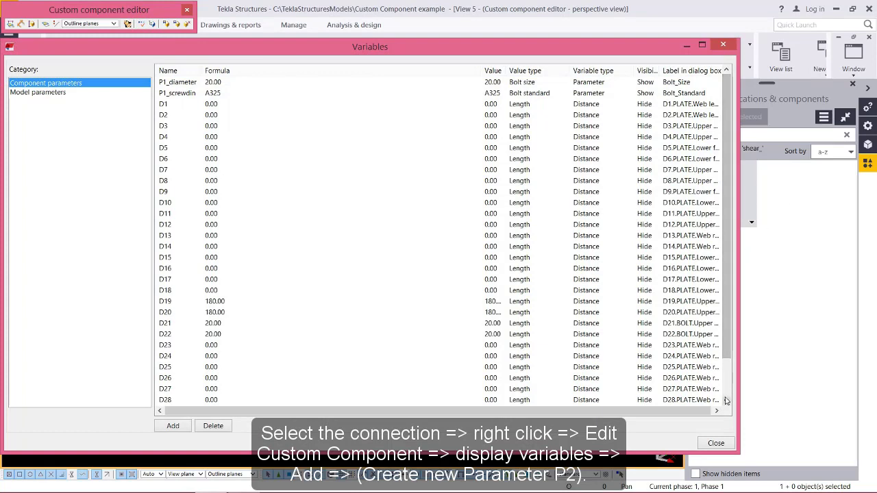
# - Add a new parameter to the component's variables
pyautogui.scroll(-2, 727, 401)
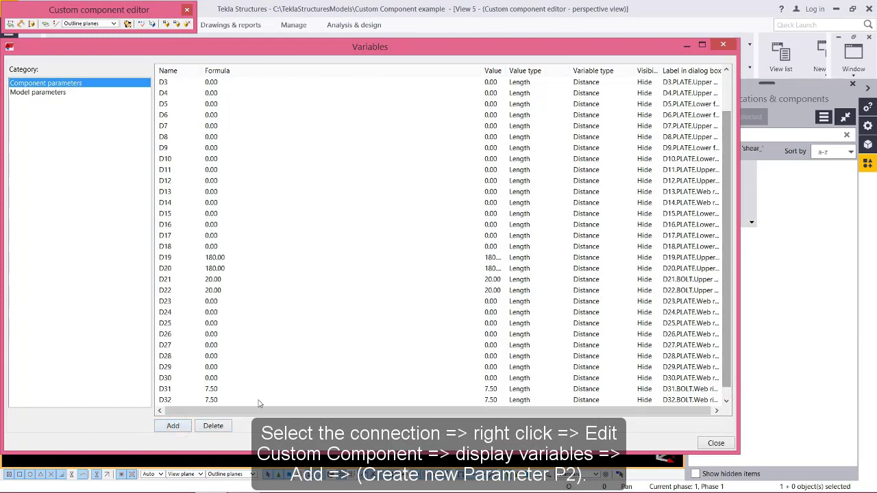
pyautogui.click(726, 401)
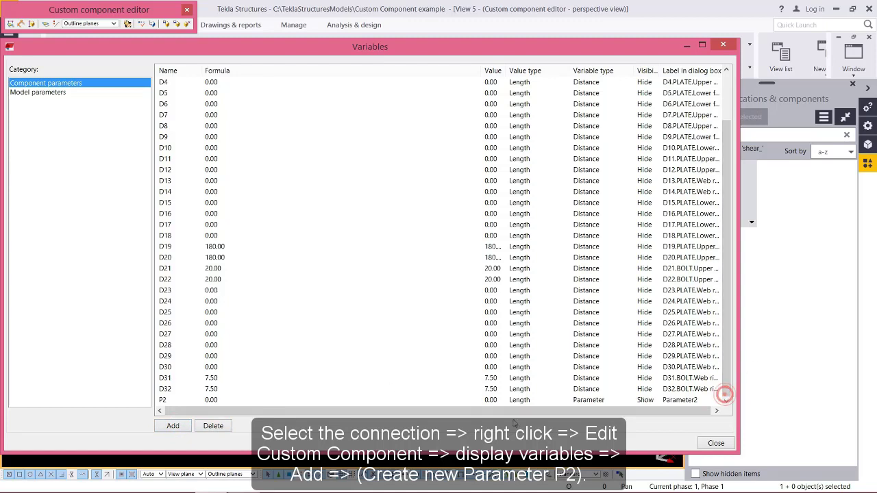
pyautogui.scroll(2, 223, 301)
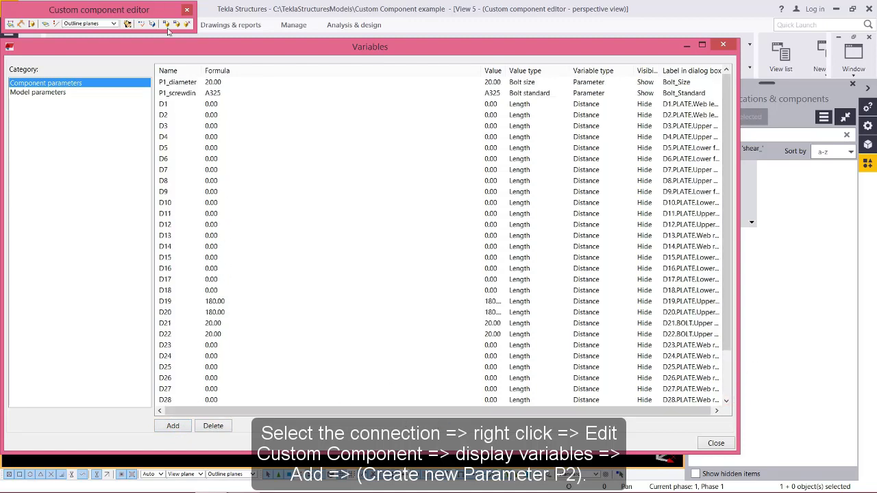
pyautogui.scroll(-2, 302, 322)
# - Copy the condition =if (D1>200) then 20 else 10 endif from Conditions.txt on the desktop and minimize the file
pyautogui.doubleClick(214, 400)
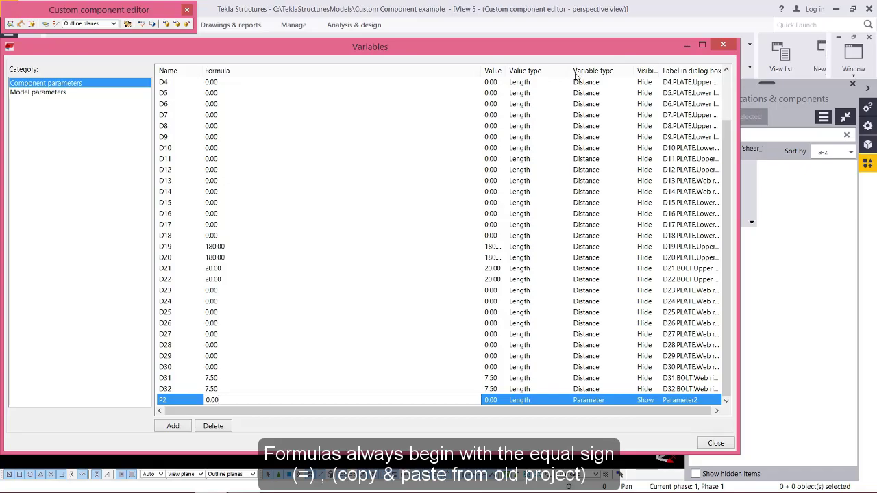
pyautogui.press('super+d')
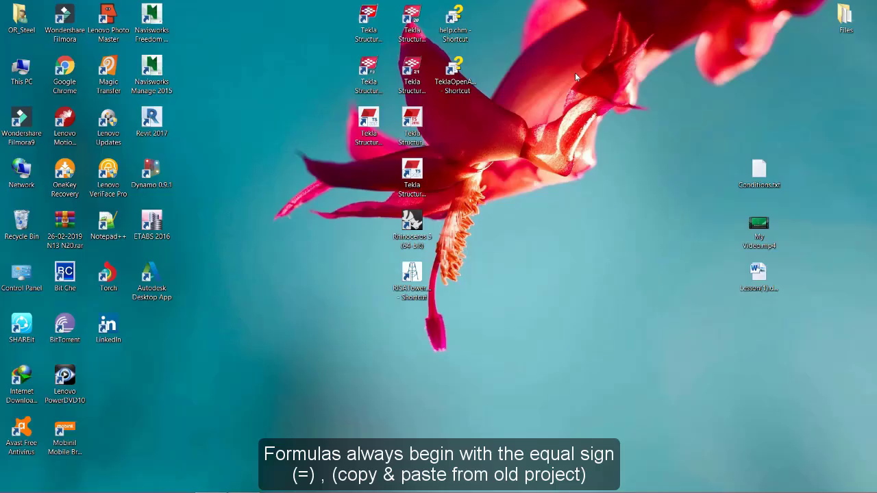
pyautogui.doubleClick(759, 172)
pyautogui.doubleClick(398, 43)
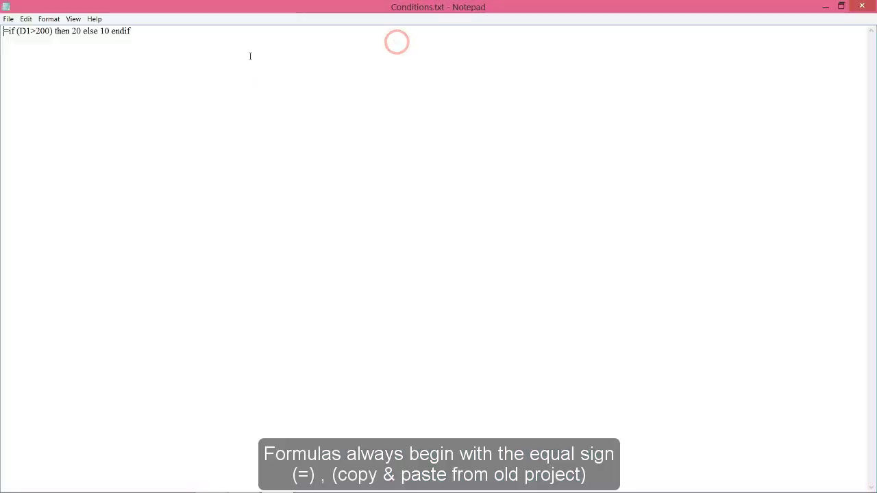
pyautogui.moveTo(161, 30); pyautogui.dragTo(5, 31)
pyautogui.hotkey('ctrl', 'c')
pyautogui.rightClick(32, 33)
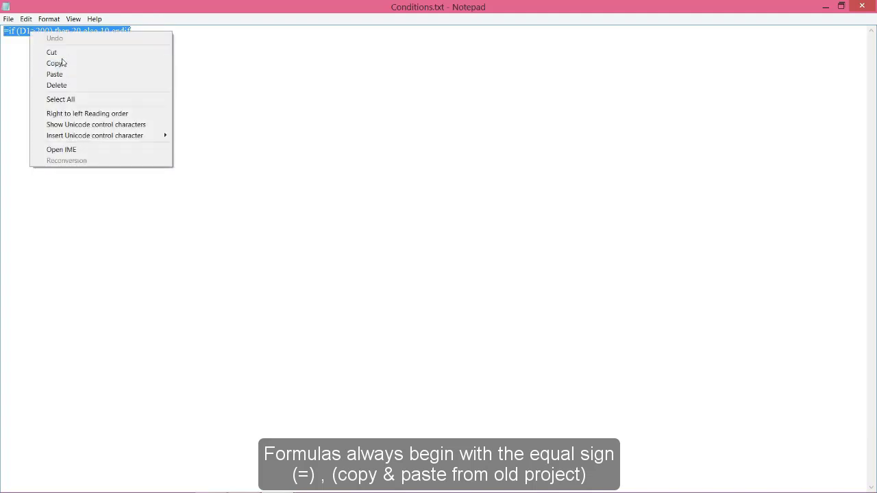
pyautogui.click(825, 6)
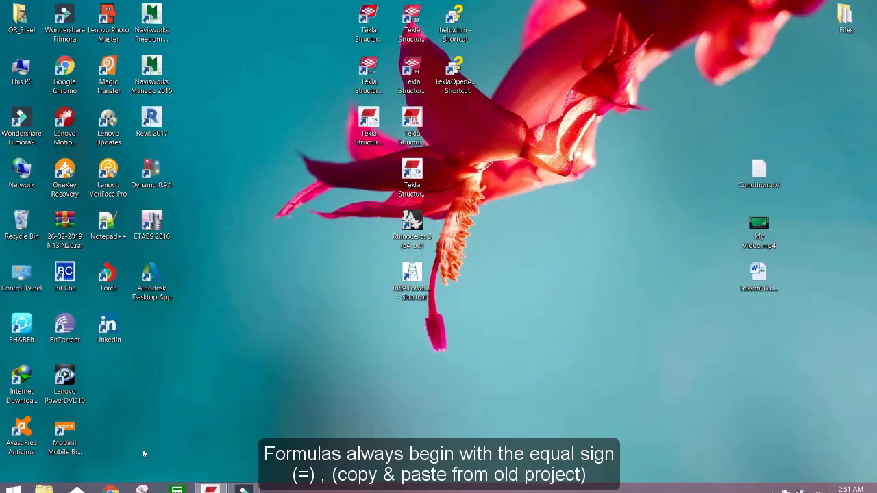
# - Switch back to Tekla Structures and enter ==if (D1>200) then 20 else 10 endif as the formula of parameter P2
pyautogui.click(243, 483)
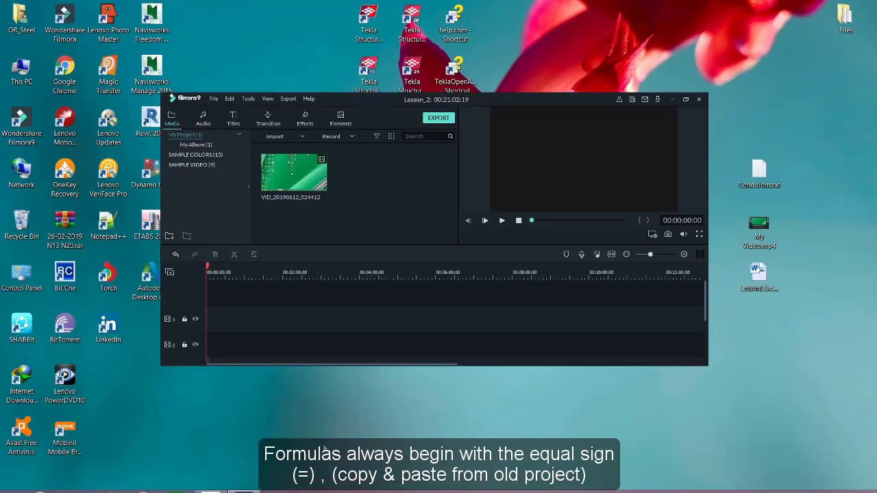
pyautogui.click(243, 483)
pyautogui.click(214, 483)
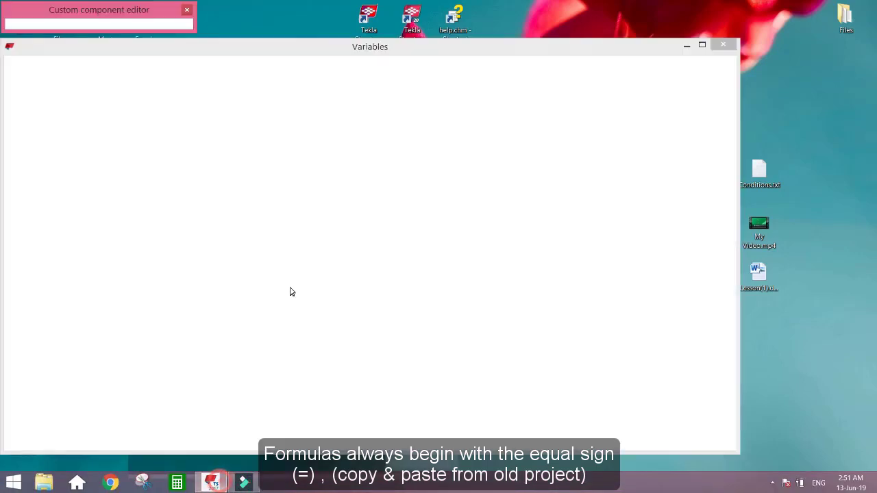
pyautogui.click(210, 400)
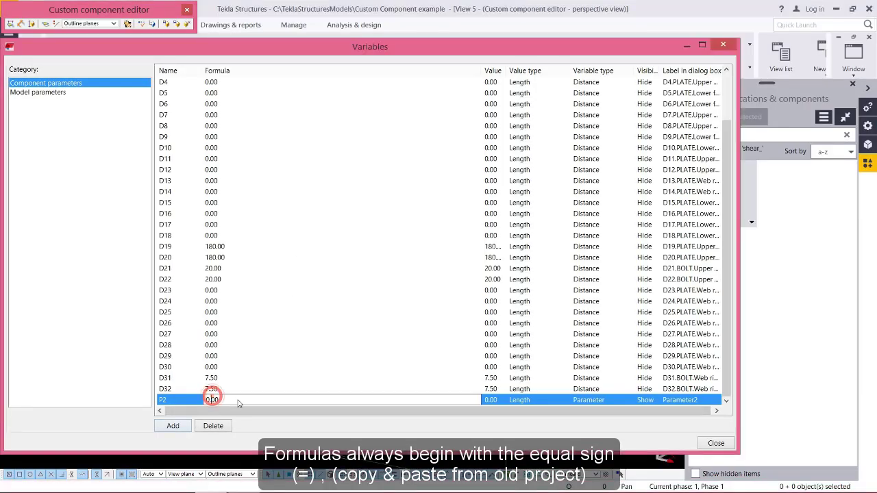
pyautogui.write('=')
pyautogui.hotkey('ctrl', 'v')
pyautogui.press('Return')
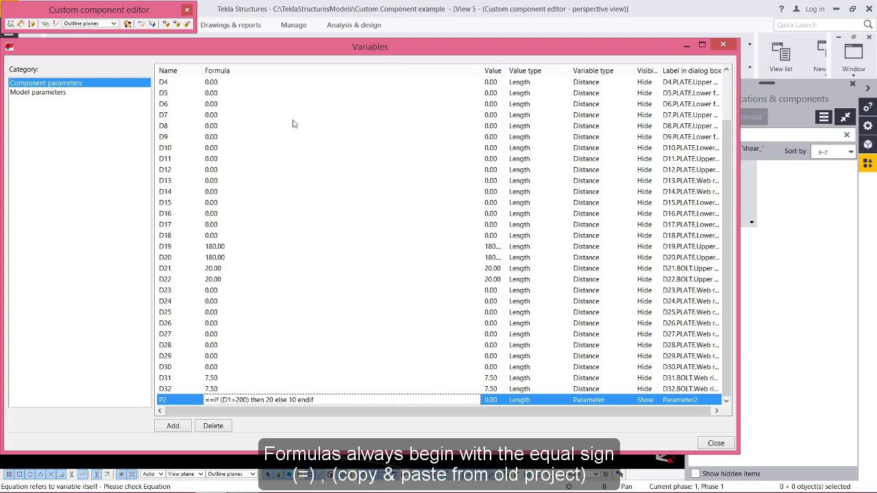
# - Copy the reference to the primary part's Height profile property in the custom component browser, and close the browser
pyautogui.moveTo(270, 55); pyautogui.dragTo(433, 58)
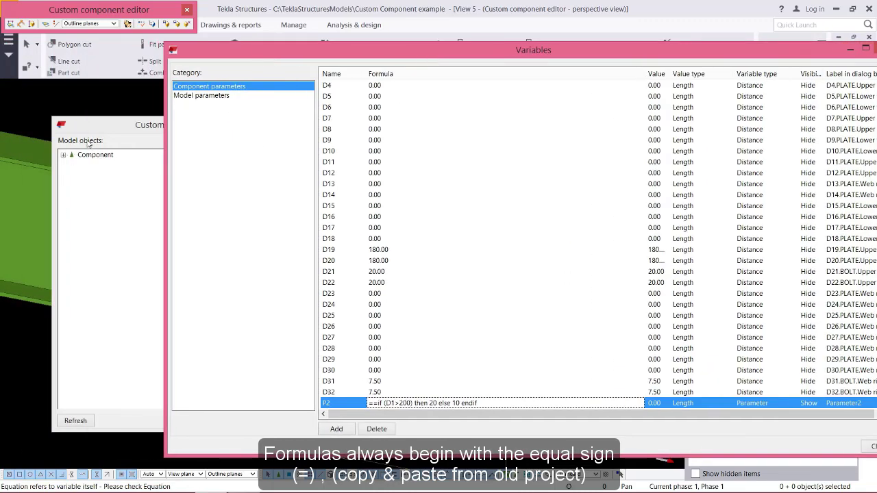
pyautogui.moveTo(96, 128); pyautogui.dragTo(216, 117)
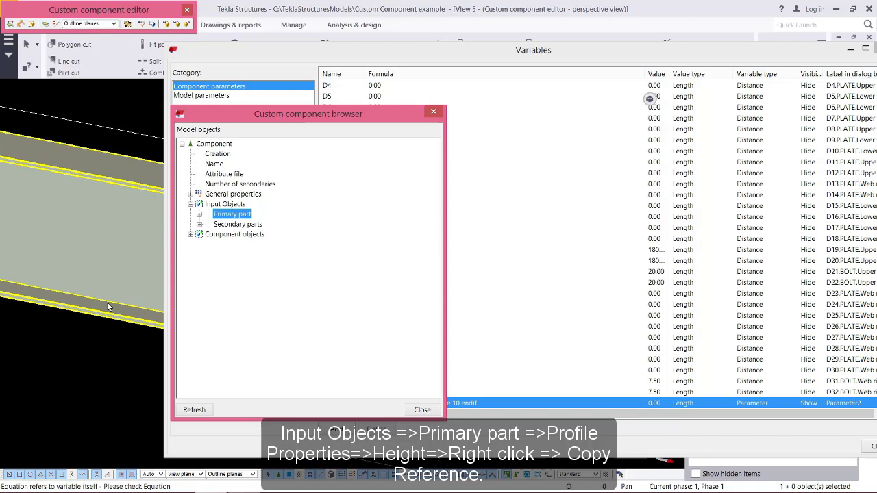
pyautogui.click(198, 214)
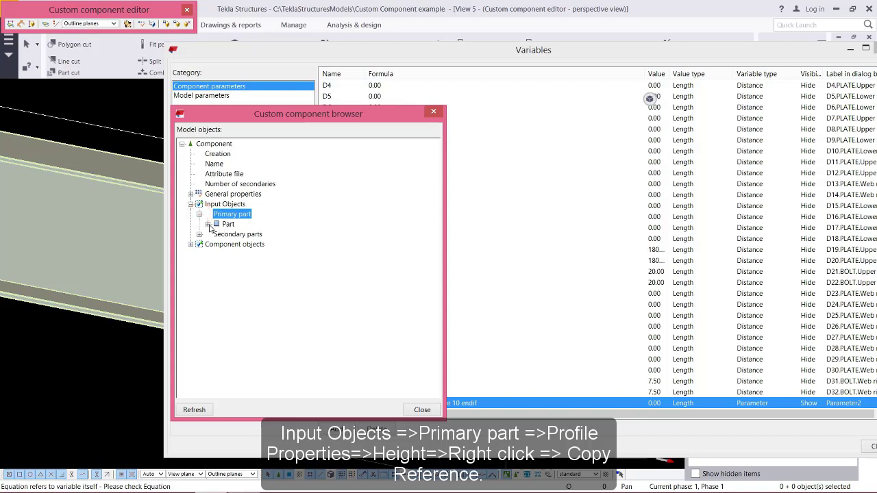
pyautogui.click(207, 224)
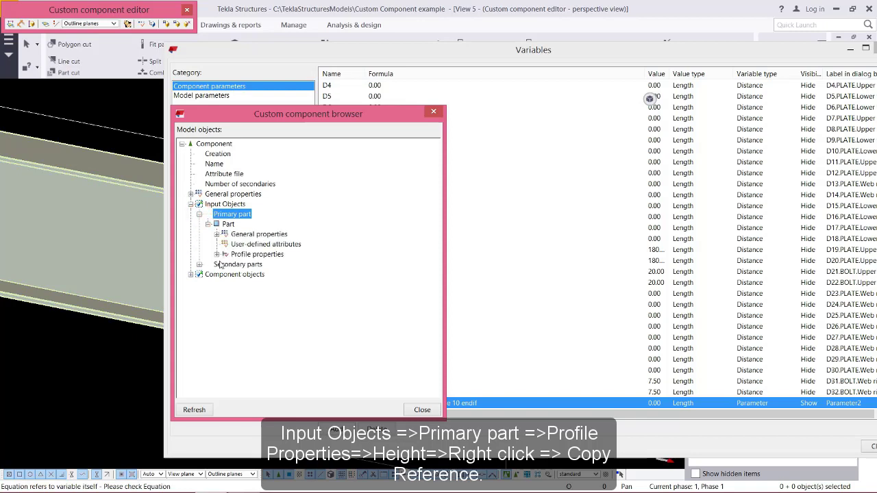
pyautogui.click(217, 254)
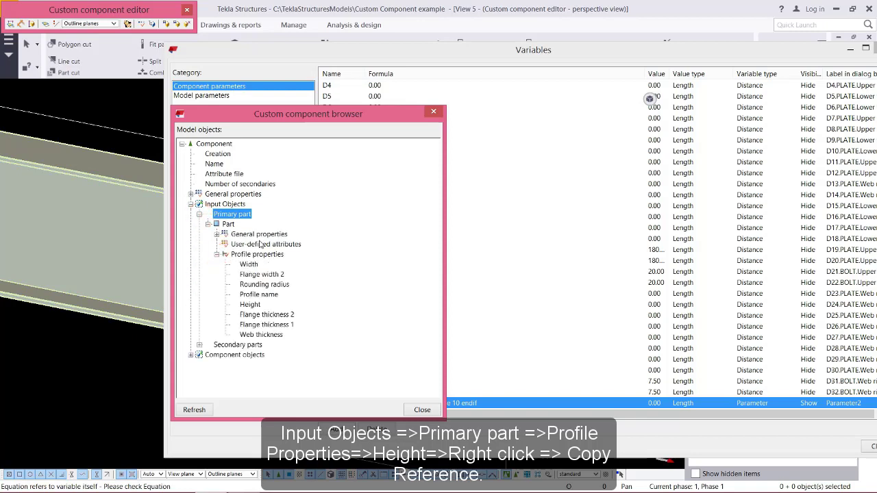
pyautogui.click(257, 309)
pyautogui.rightClick(257, 310)
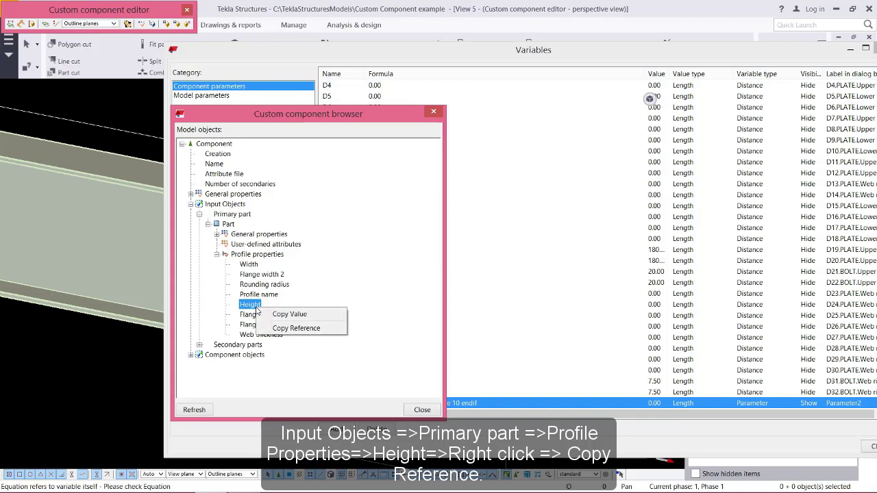
pyautogui.click(288, 330)
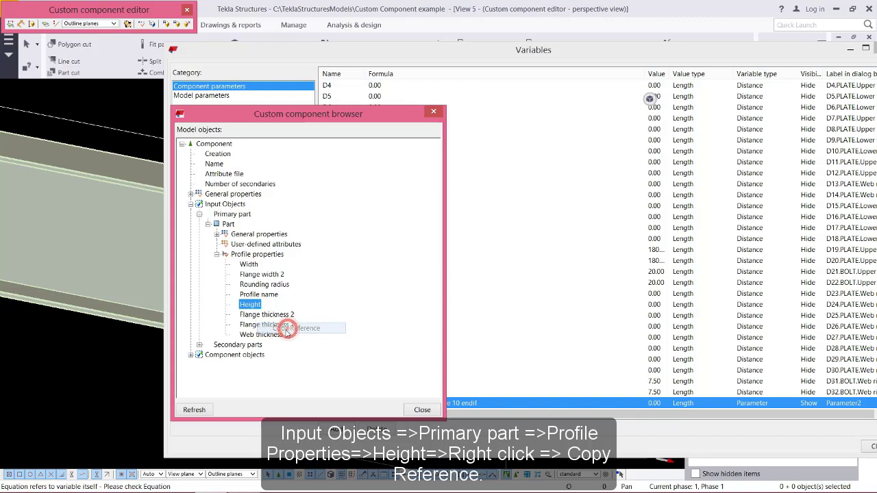
pyautogui.rightClick(255, 305)
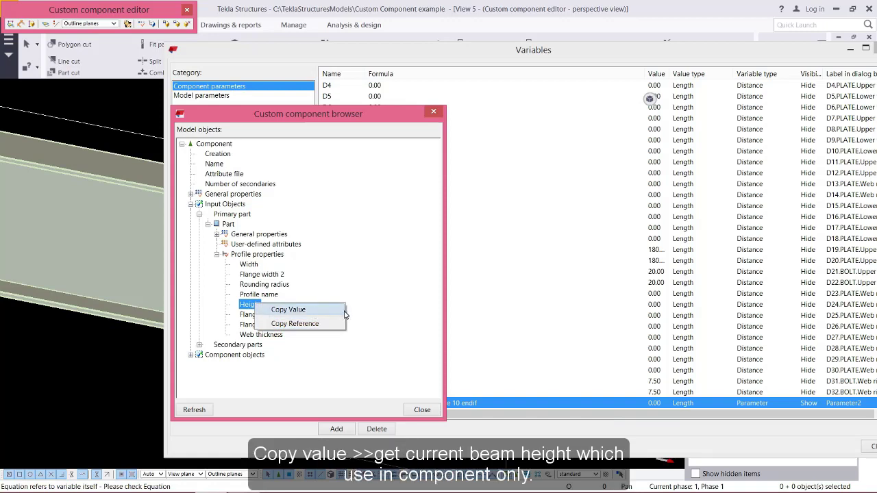
pyautogui.click(306, 325)
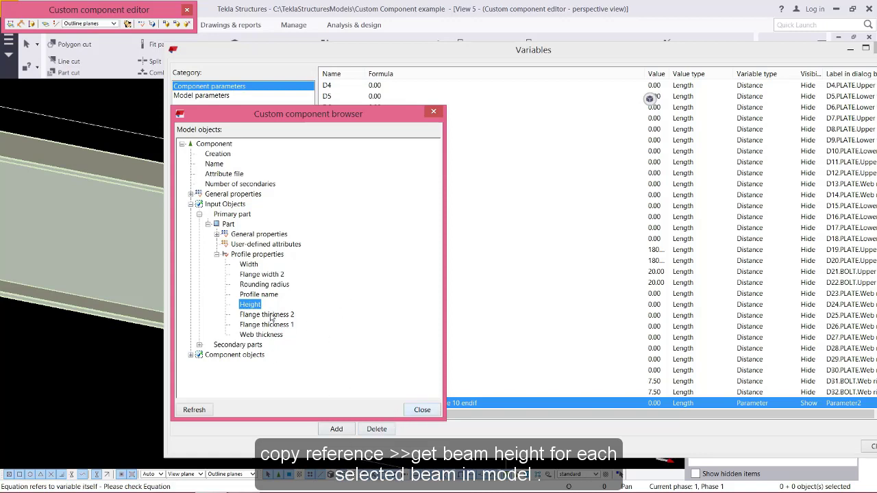
pyautogui.click(422, 410)
# - Replace D1 in the P2 formula with the copied height reference and set the comparison value to 500
pyautogui.doubleClick(392, 403)
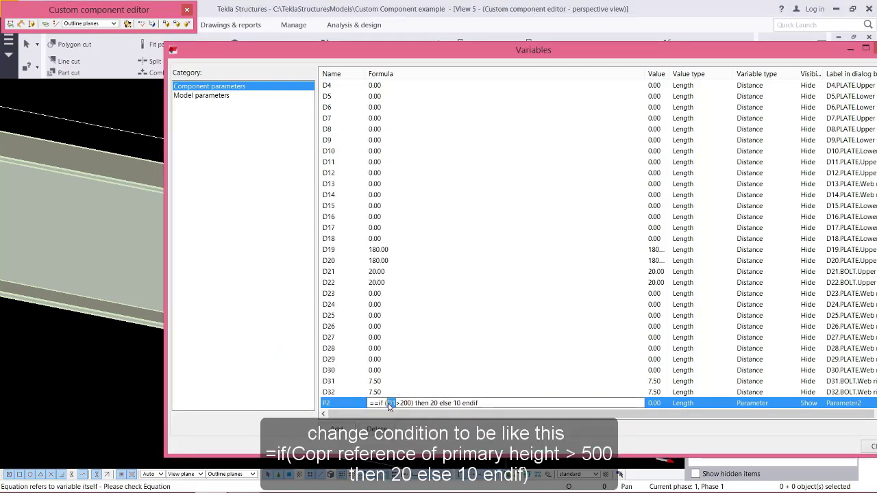
pyautogui.hotkey('ctrl', 'v')
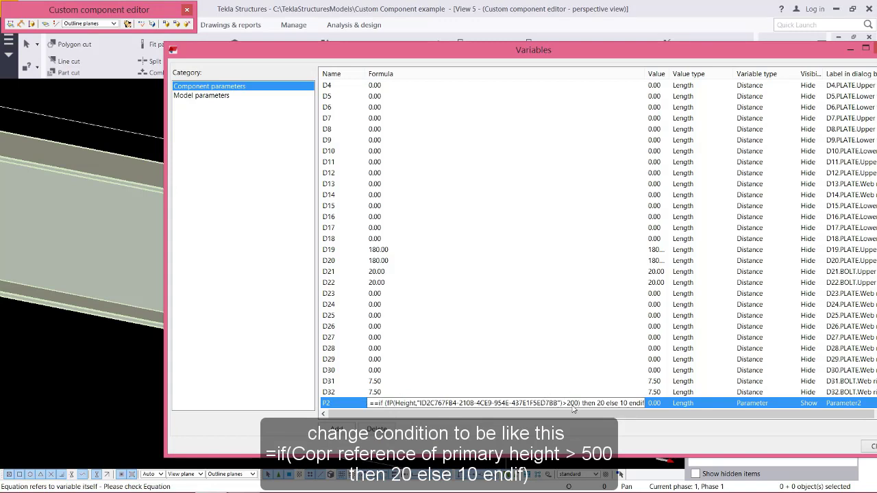
pyautogui.moveTo(572, 404); pyautogui.dragTo(568, 403)
pyautogui.write('5')
pyautogui.press('Return')
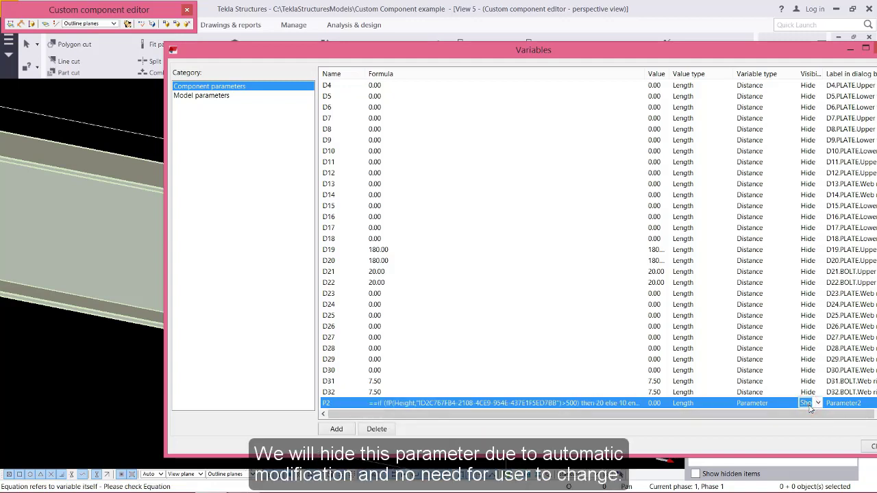
# - Set the visibility of parameter P2 to Hide
pyautogui.click(813, 403)
pyautogui.click(813, 415)
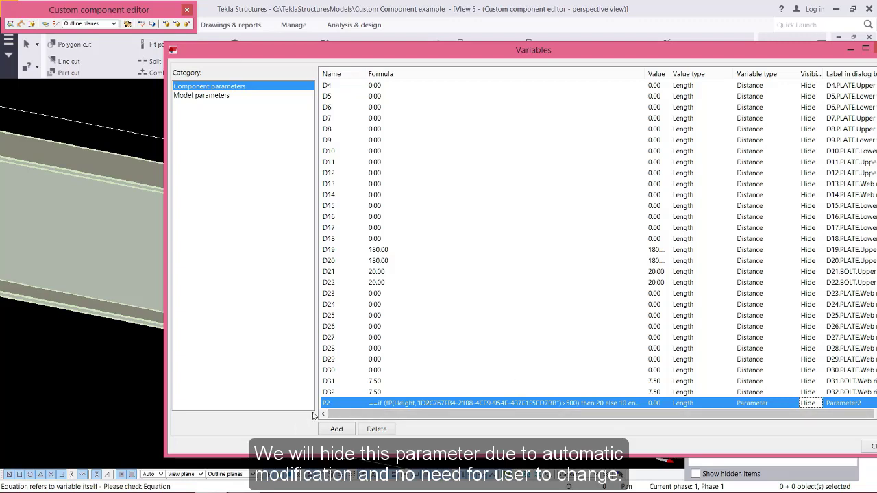
pyautogui.moveTo(650, 54); pyautogui.dragTo(580, 48)
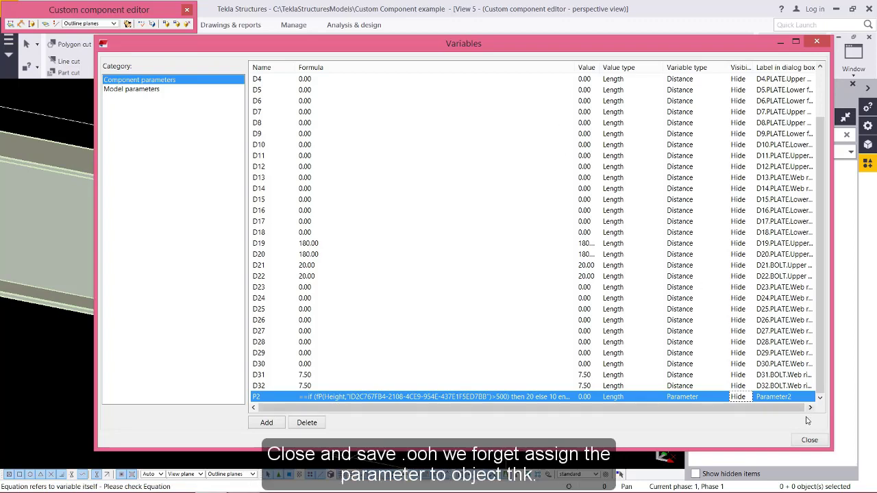
# - Close the variables and the component editor, saving the changes and replacing all Shear_Plate occurrences in the model
pyautogui.click(808, 441)
pyautogui.click(187, 23)
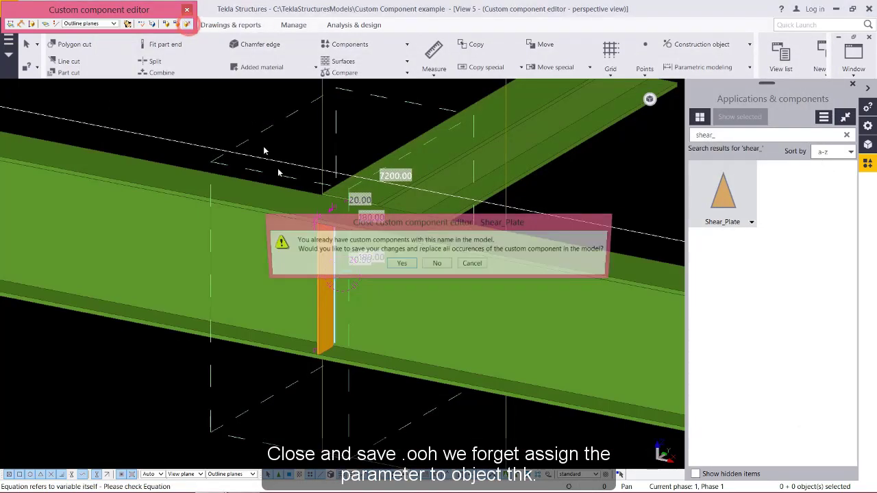
pyautogui.click(398, 266)
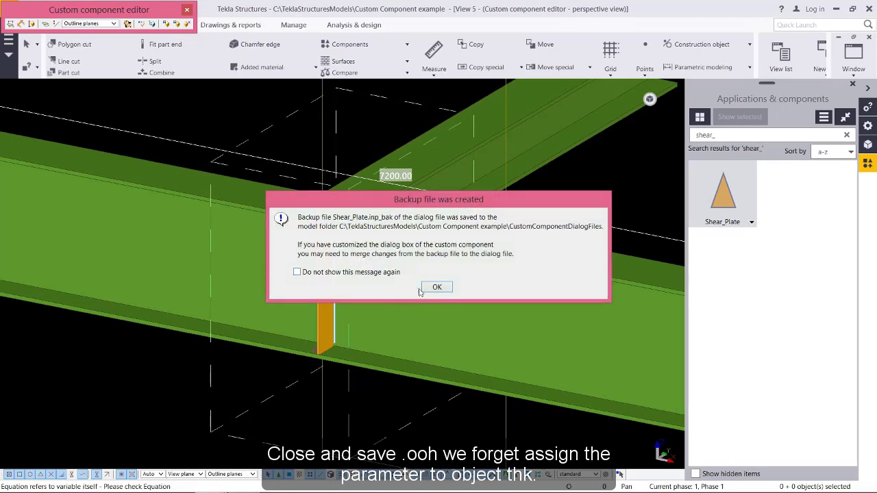
pyautogui.click(434, 288)
# - Reopen the Shear_Plate component for editing and display its variables
pyautogui.scroll(-2, 384, 283)
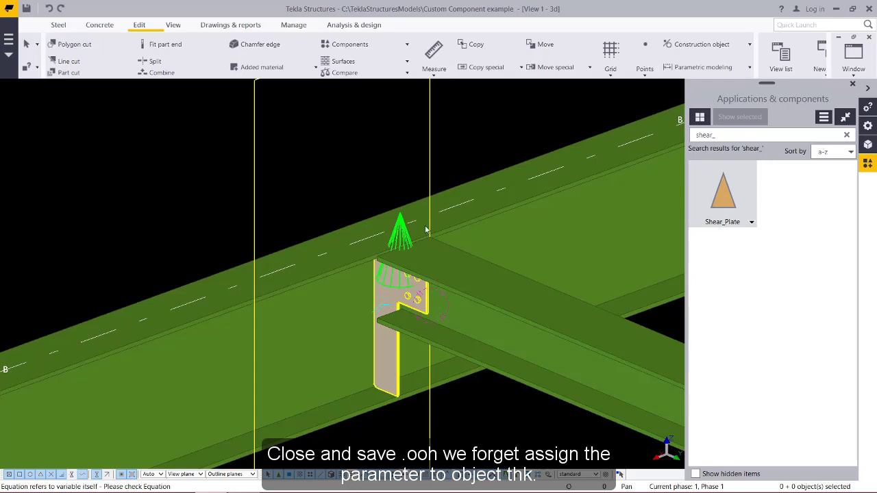
pyautogui.rightClick(728, 195)
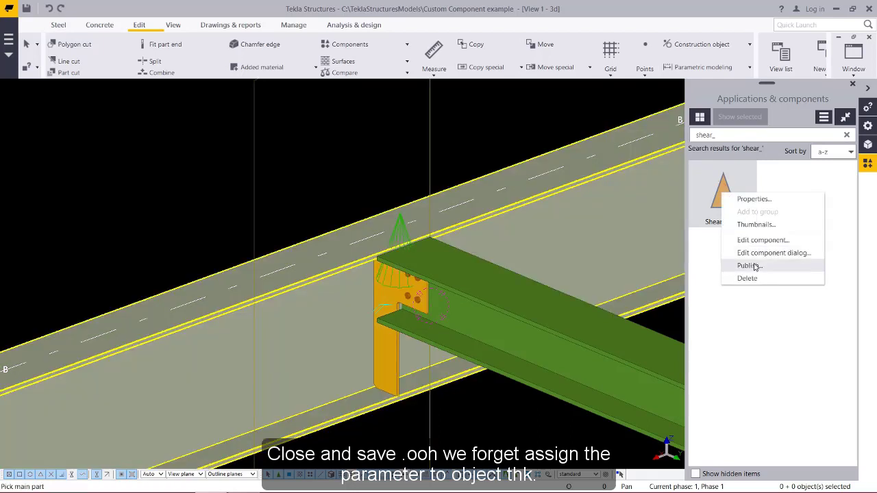
pyautogui.click(759, 241)
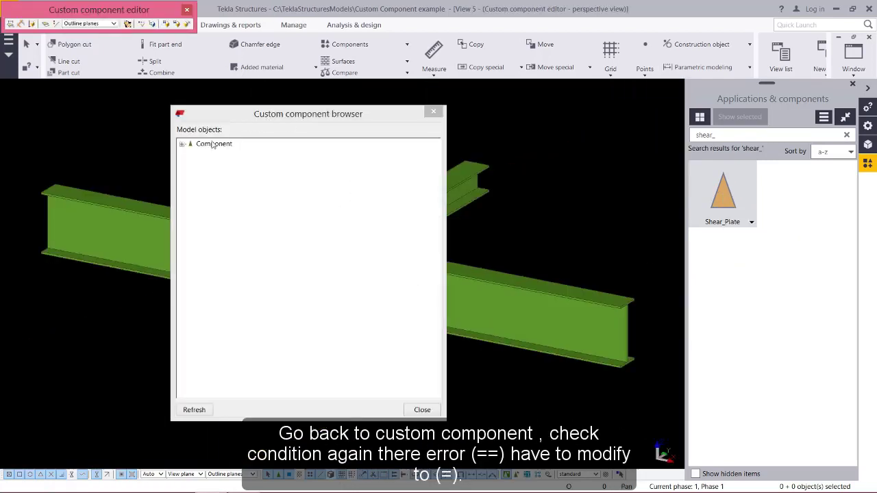
pyautogui.click(141, 24)
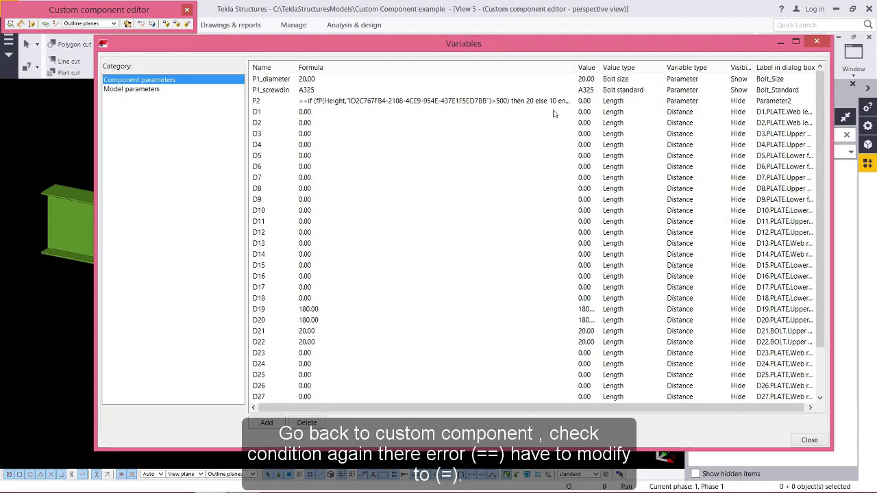
# - Remove the extra equals sign at the start of the P2 formula so it begins with a single "="
pyautogui.doubleClick(576, 67)
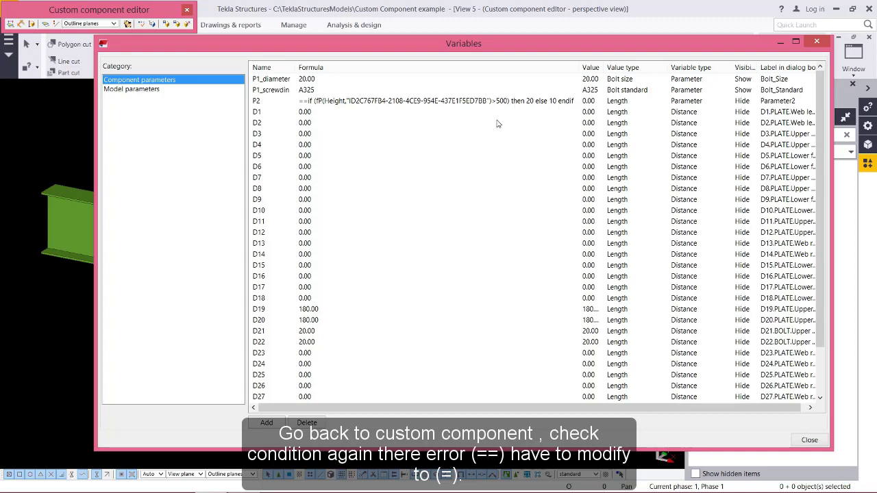
pyautogui.click(304, 103)
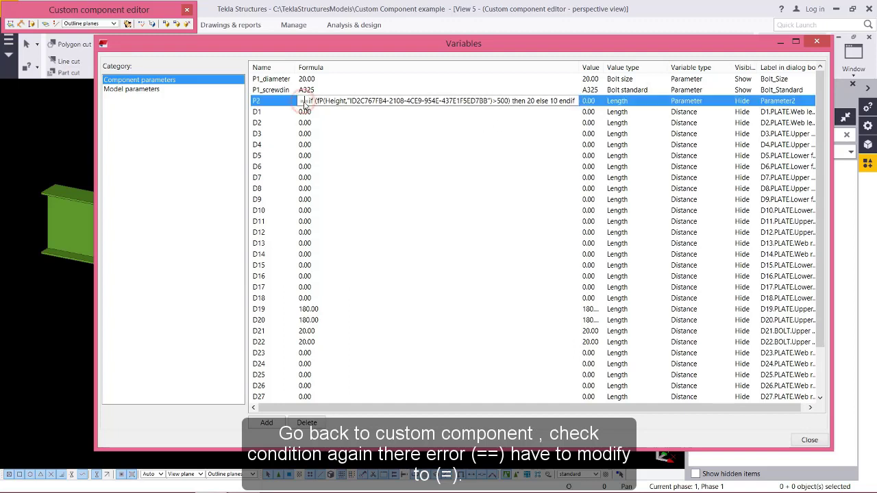
pyautogui.moveTo(300, 101); pyautogui.dragTo(303, 102)
pyautogui.press('Delete')
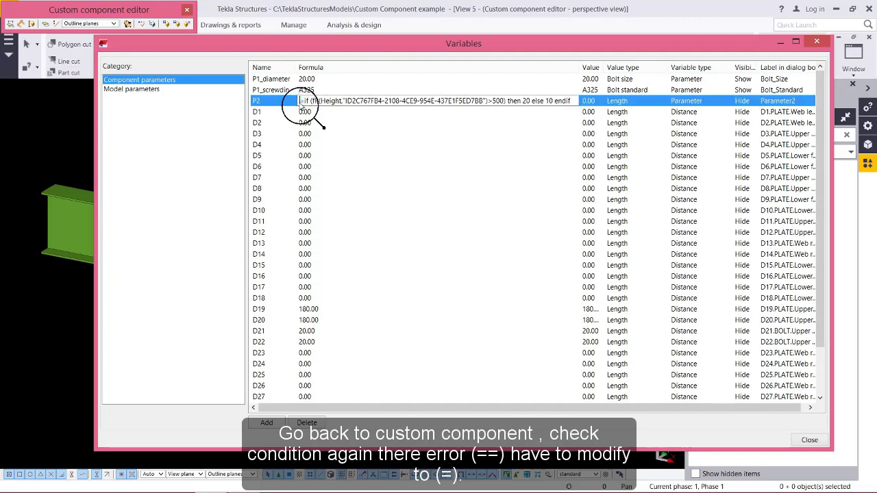
pyautogui.press('Return')
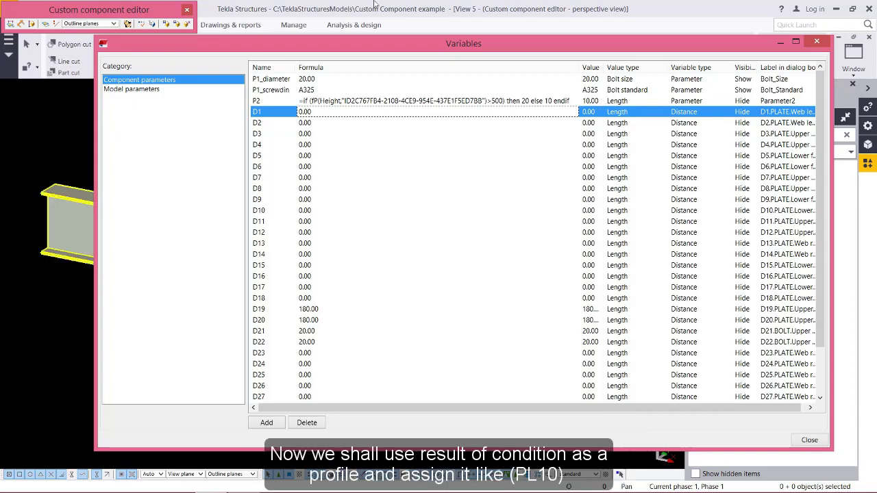
# - Examine the profile setting in the shear plate's contour plate properties, and close the properties and the component browser
pyautogui.moveTo(329, 46); pyautogui.dragTo(460, 42)
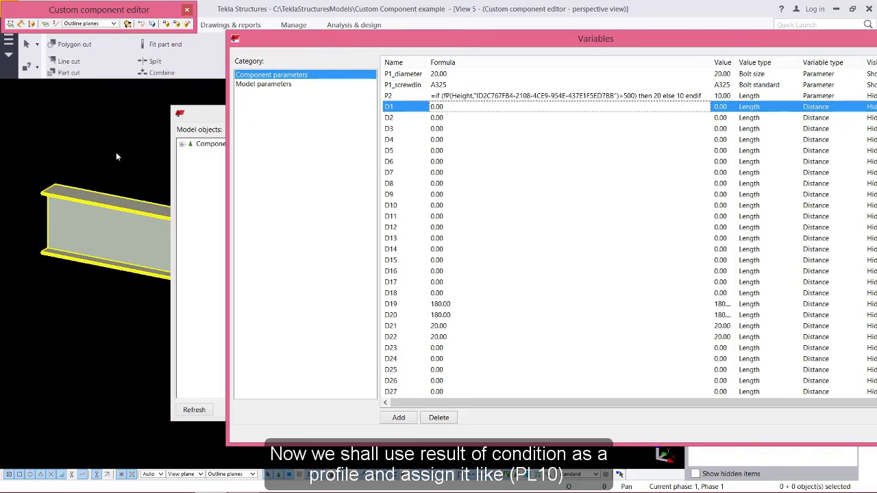
pyautogui.click(96, 148)
pyautogui.scroll(-3, 57, 175)
pyautogui.scroll(2, 42, 262)
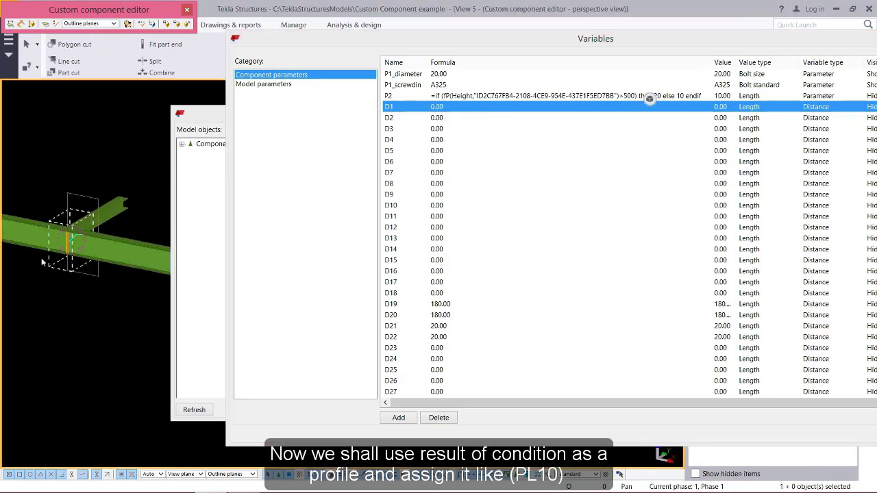
pyautogui.scroll(4, 72, 232)
pyautogui.scroll(-3, 93, 237)
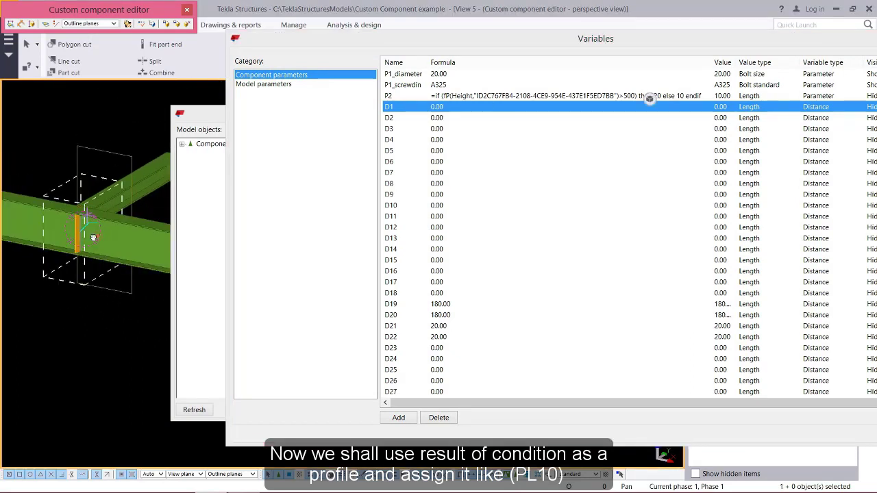
pyautogui.scroll(5, 93, 237)
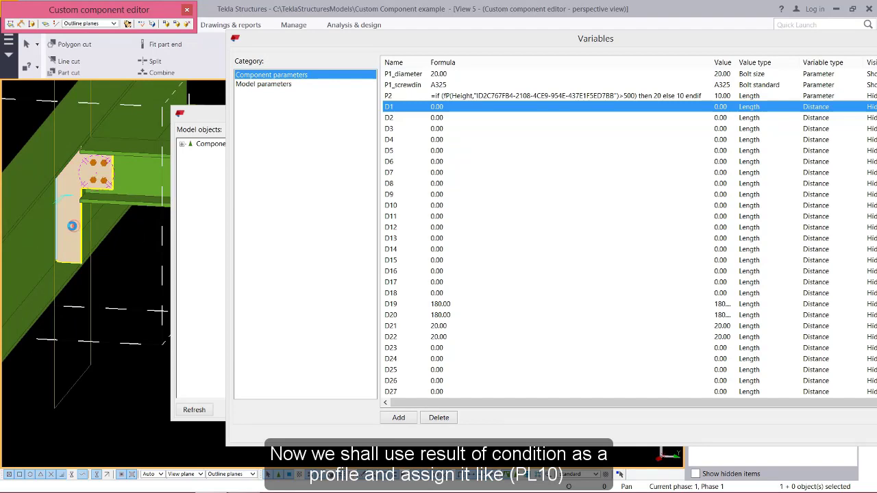
pyautogui.click(71, 226)
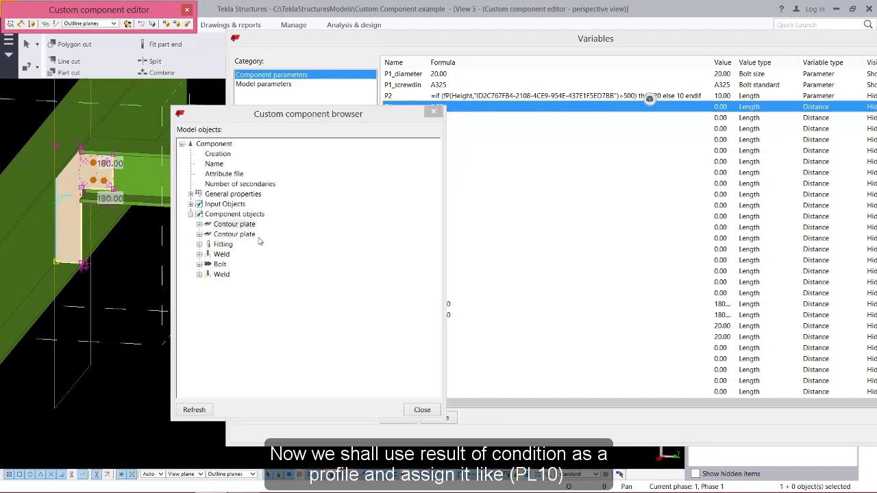
pyautogui.doubleClick(73, 228)
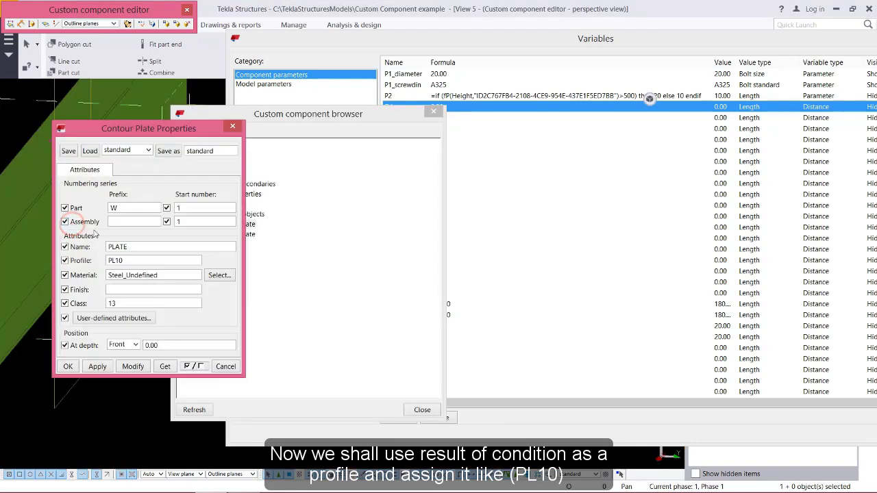
pyautogui.click(232, 128)
pyautogui.click(433, 111)
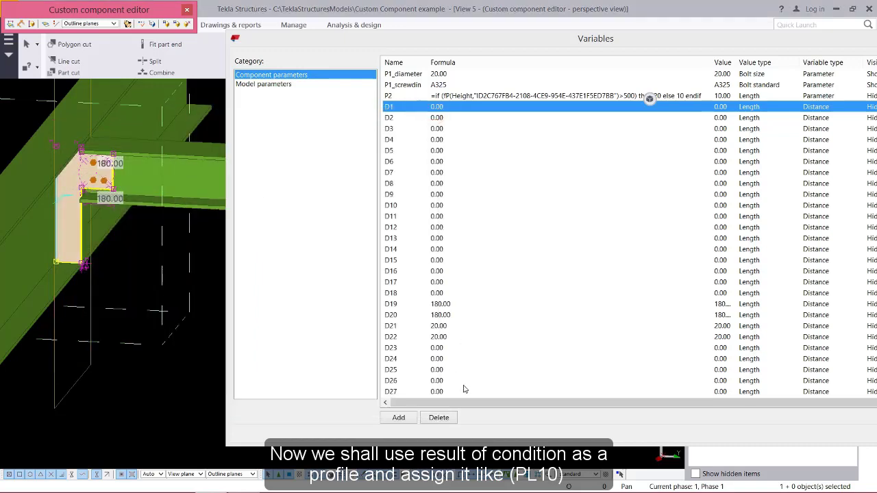
# - Add a new component parameter and set its formula to ="PL"+P2
pyautogui.click(398, 417)
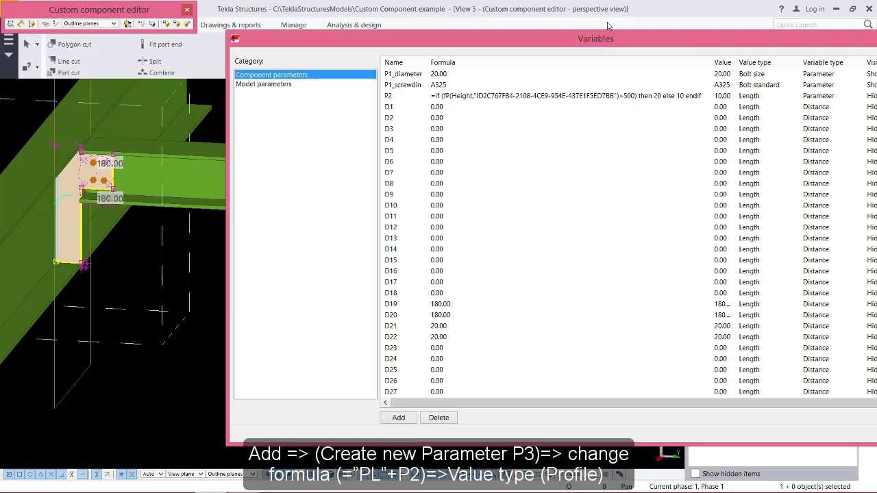
pyautogui.moveTo(616, 43); pyautogui.dragTo(400, 39)
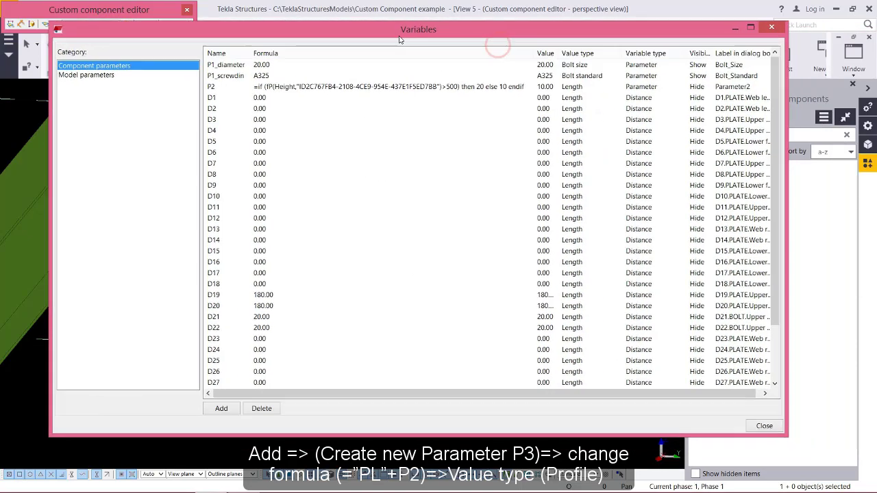
pyautogui.click(780, 363)
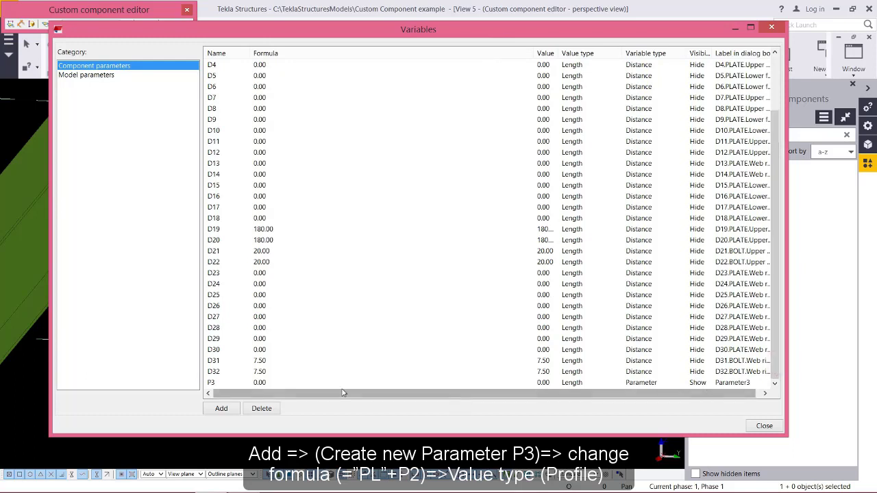
pyautogui.doubleClick(270, 384)
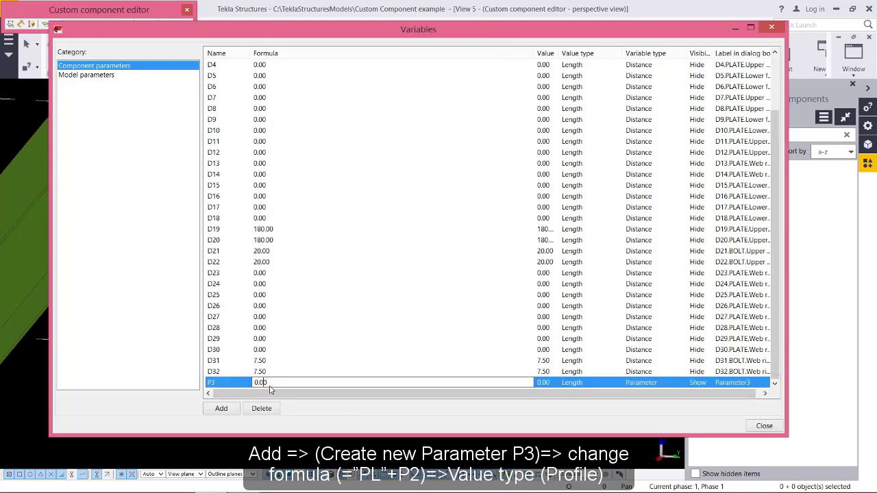
pyautogui.doubleClick(269, 385)
pyautogui.write('="PL"+P2')
pyautogui.press('Return')
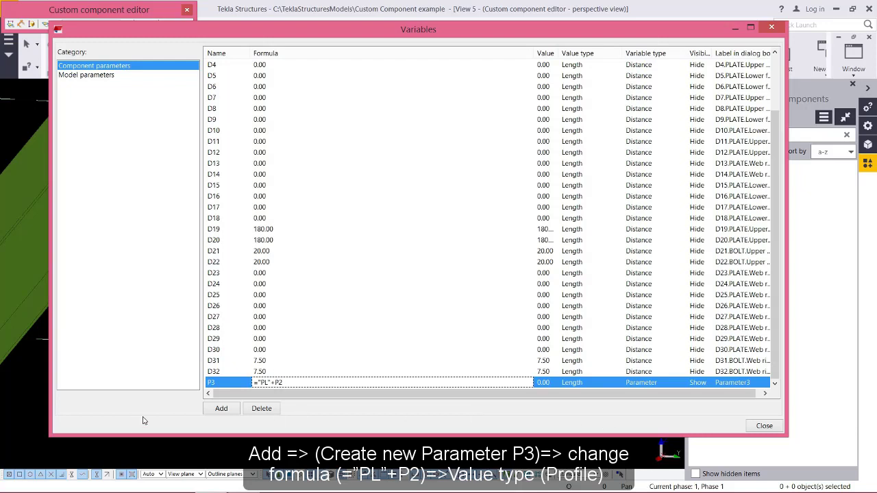
# - Set the value type of parameter P3 to Profile and its visibility to Hide
pyautogui.click(574, 386)
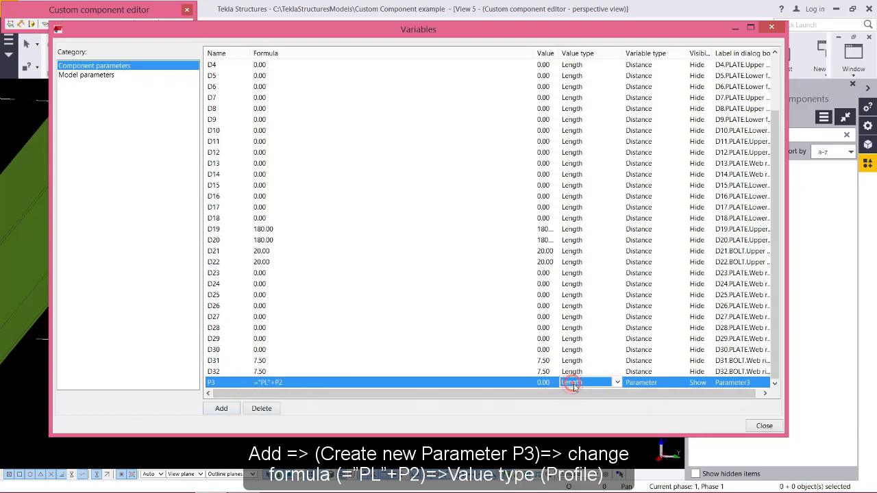
pyautogui.click(575, 385)
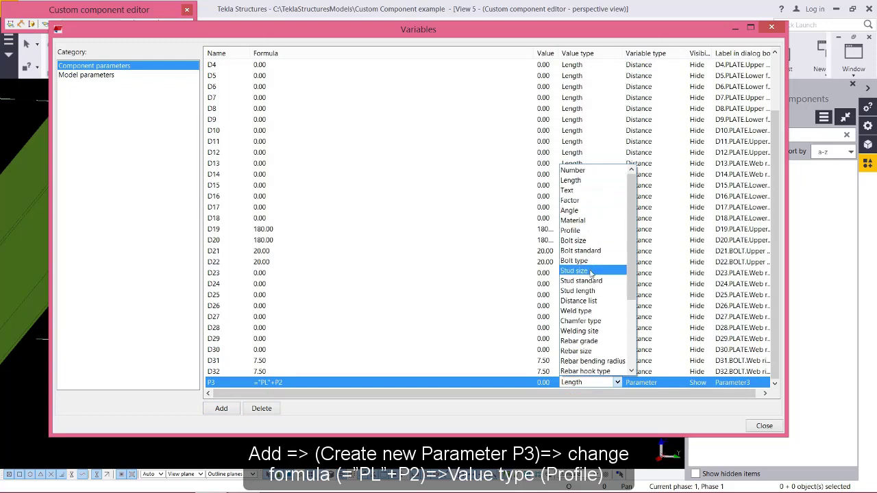
pyautogui.click(580, 230)
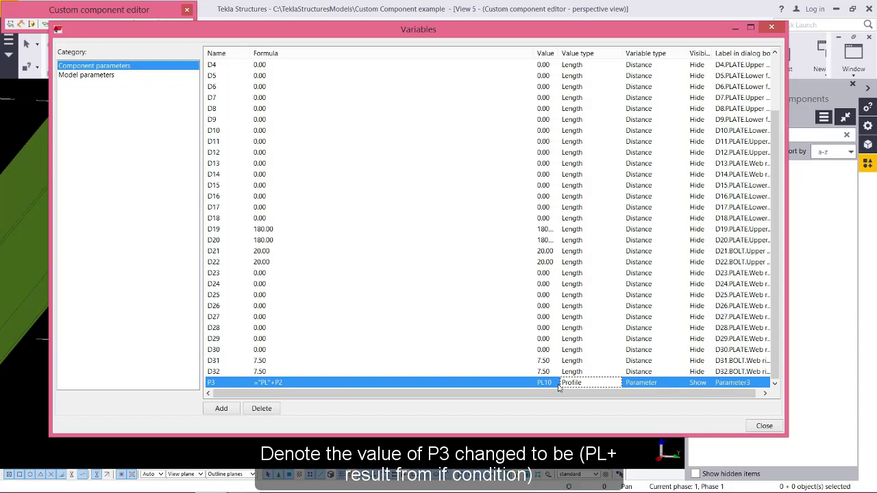
pyautogui.click(703, 383)
pyautogui.click(704, 395)
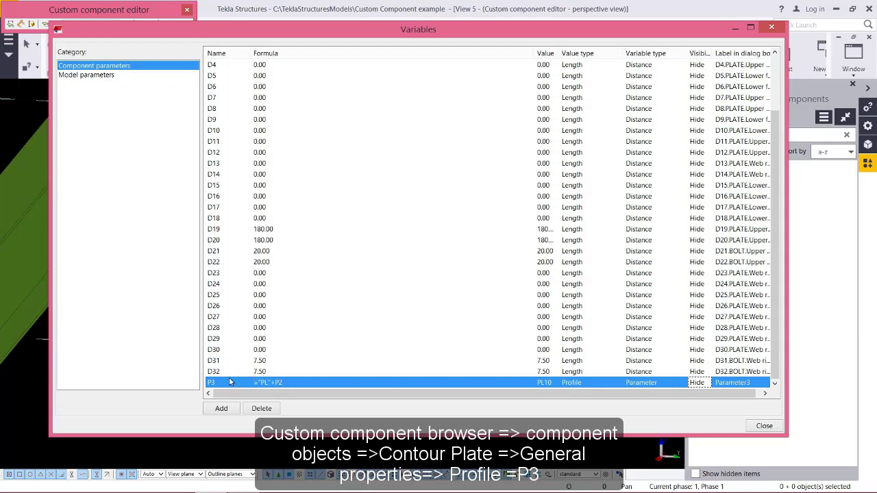
# - Open the custom component browser with the shear plate selected and expand its contour plate under the component objects
pyautogui.moveTo(358, 32); pyautogui.dragTo(541, 43)
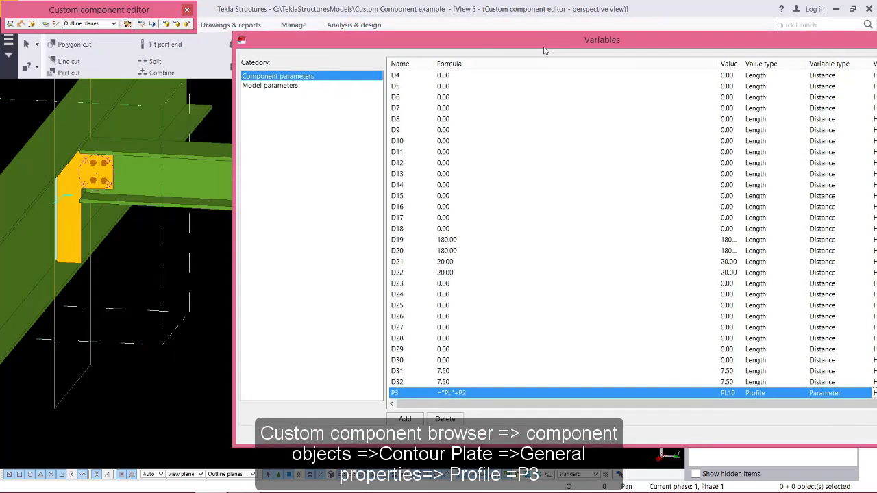
pyautogui.click(79, 232)
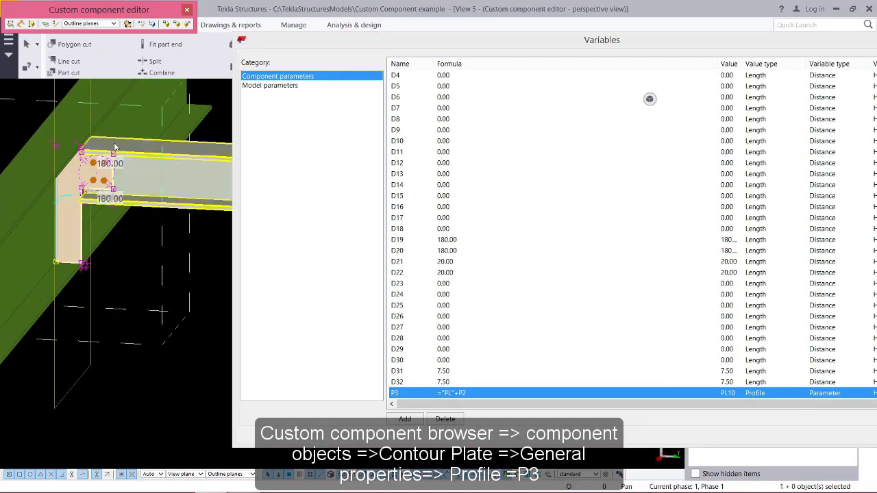
pyautogui.click(153, 25)
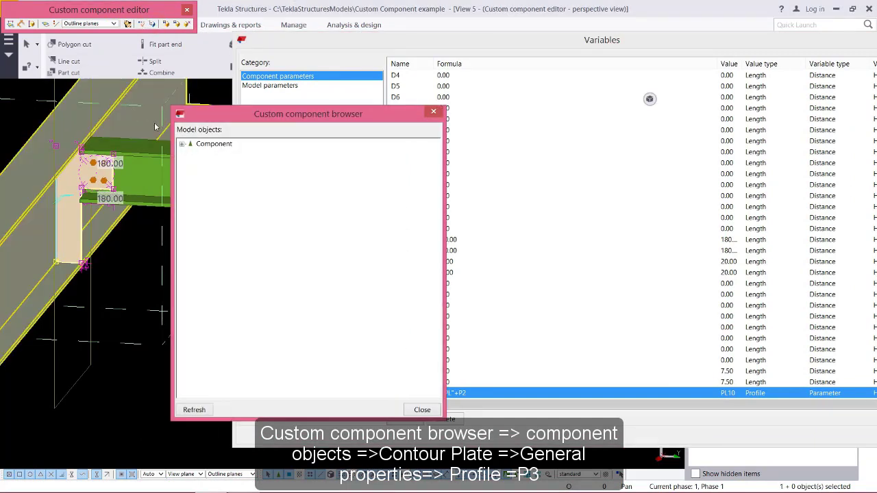
pyautogui.click(181, 144)
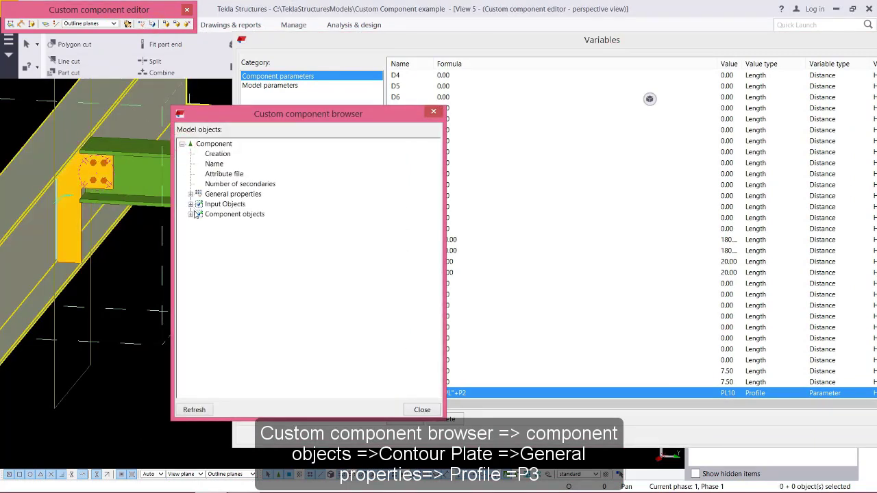
pyautogui.click(96, 210)
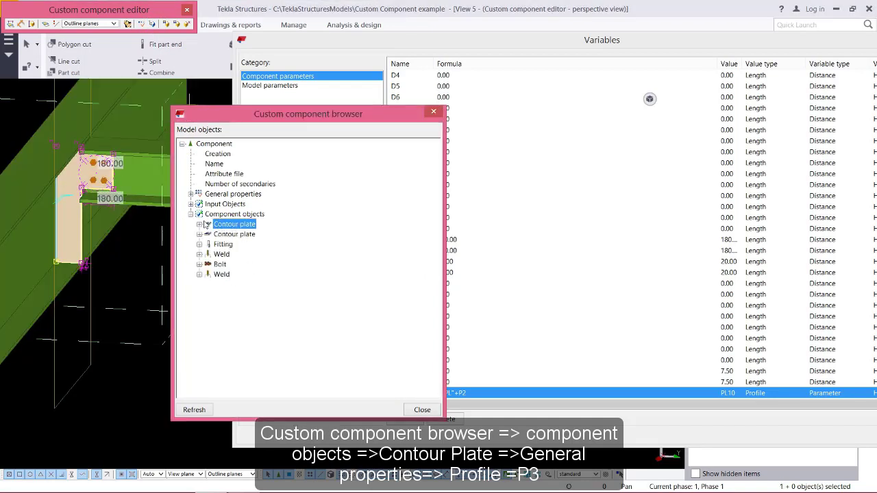
pyautogui.click(199, 225)
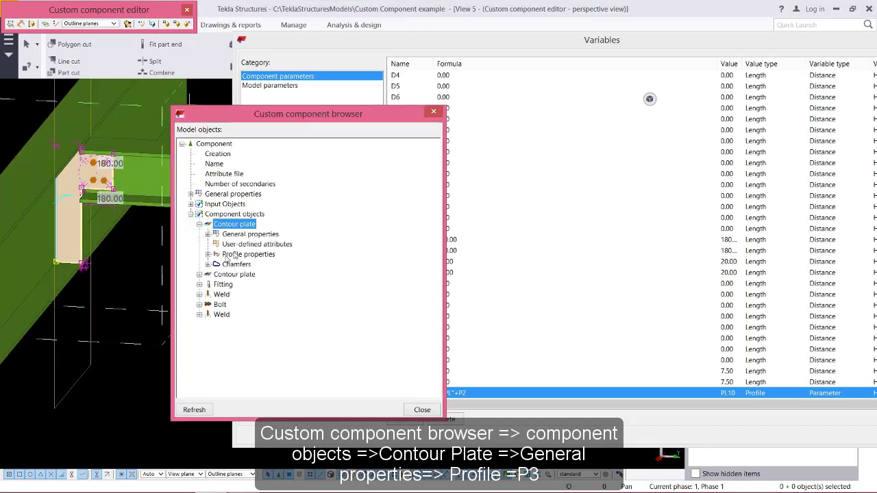
pyautogui.click(208, 255)
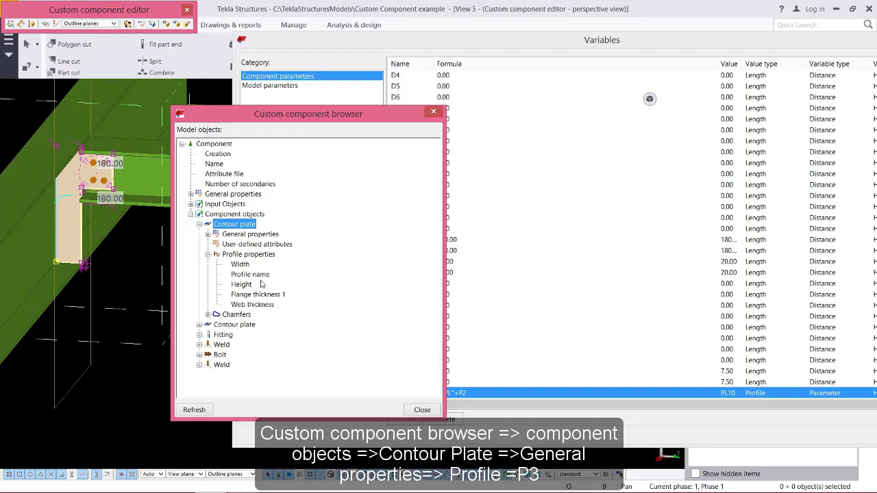
pyautogui.click(265, 276)
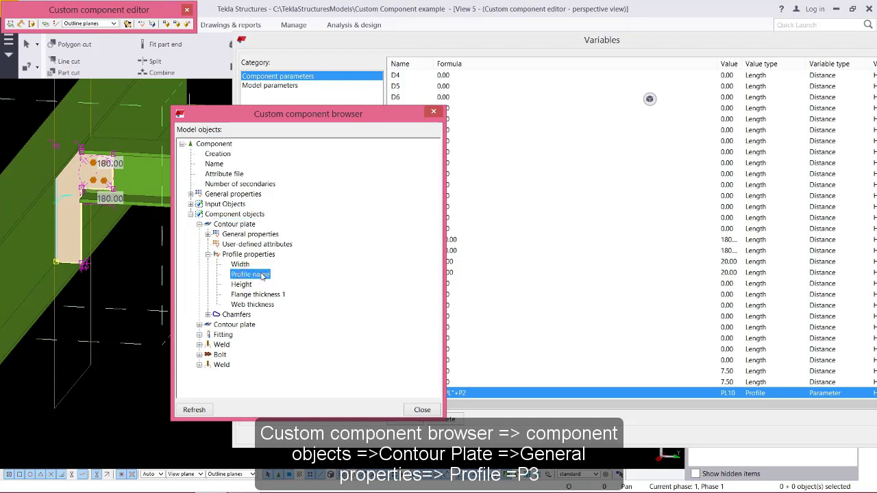
pyautogui.click(248, 254)
pyautogui.click(252, 275)
pyautogui.rightClick(259, 275)
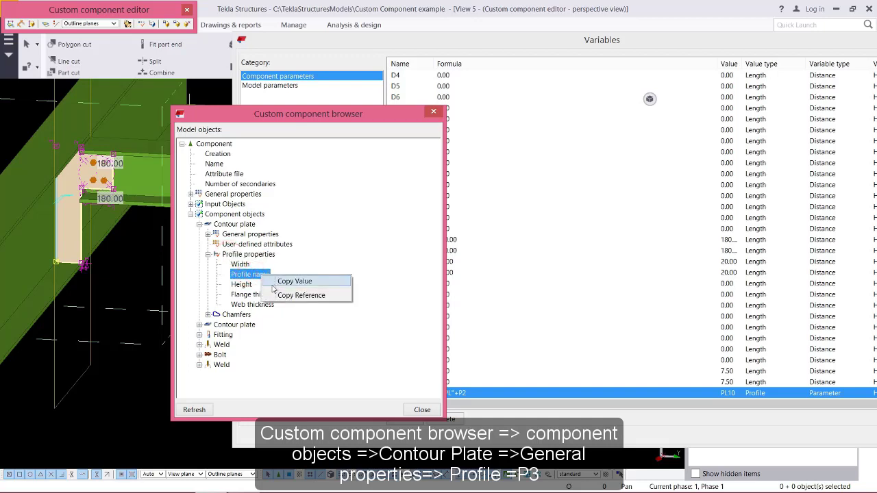
pyautogui.click(244, 276)
pyautogui.click(233, 324)
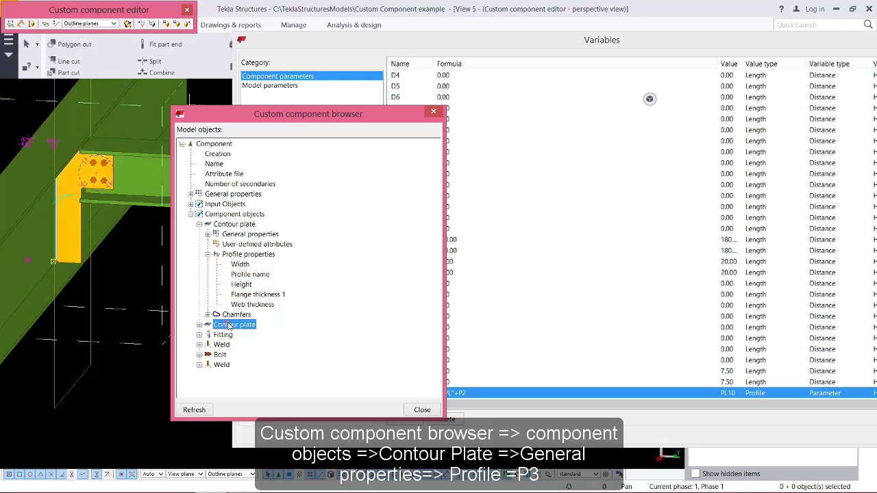
pyautogui.click(245, 276)
# - Link the Profile in the first contour plate's general properties to P3, and close the custom component browser
pyautogui.click(208, 233)
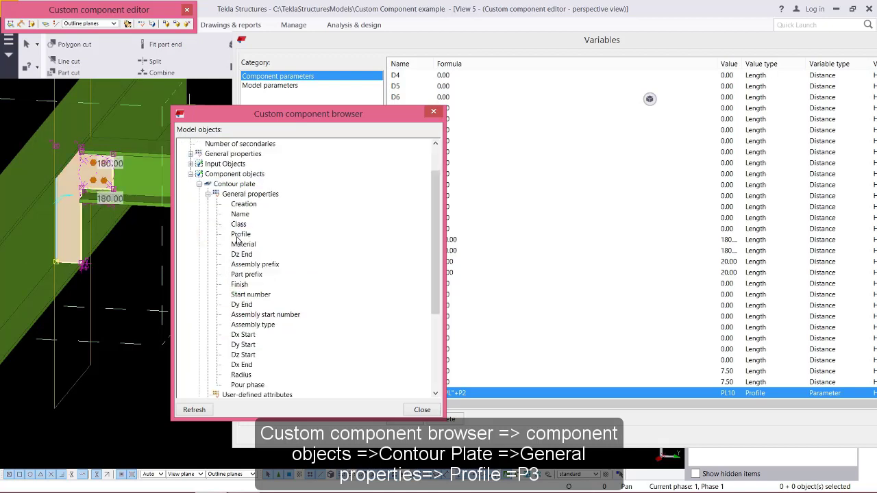
pyautogui.click(239, 235)
pyautogui.click(199, 185)
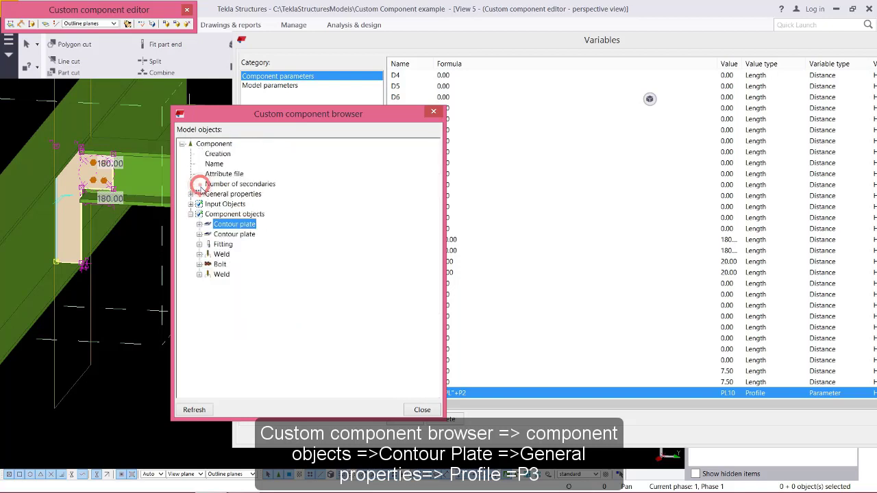
pyautogui.click(199, 224)
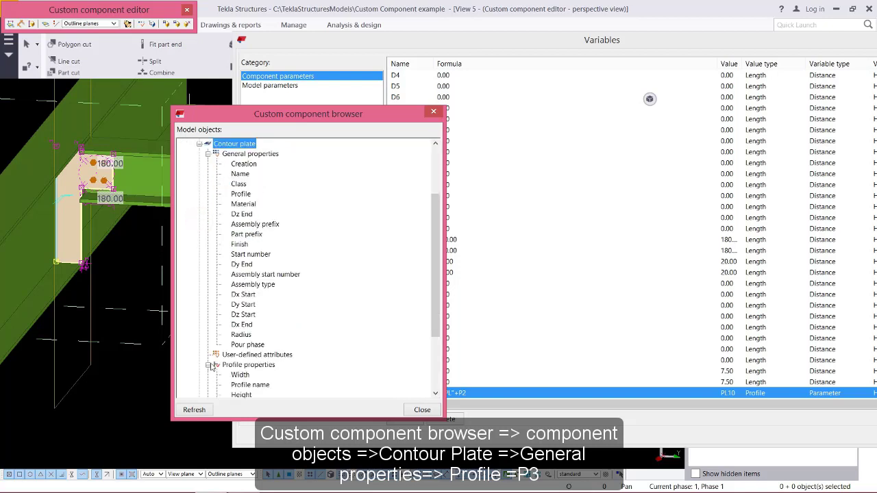
pyautogui.click(208, 365)
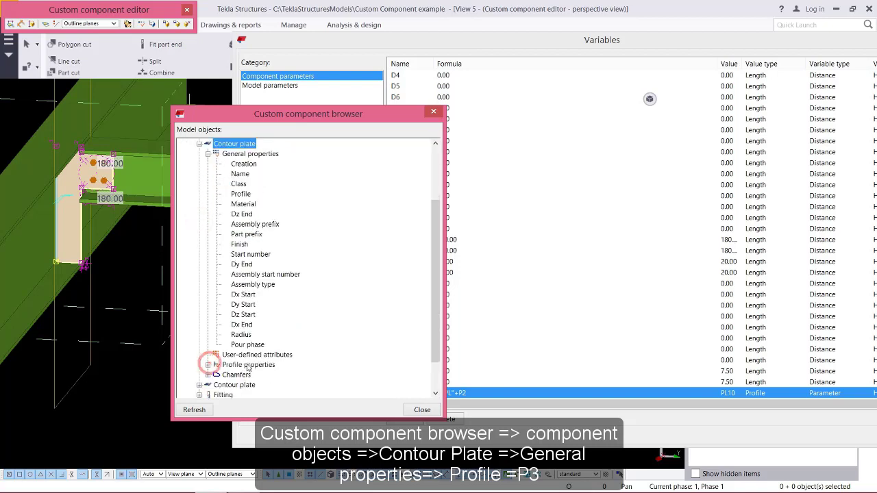
pyautogui.click(248, 195)
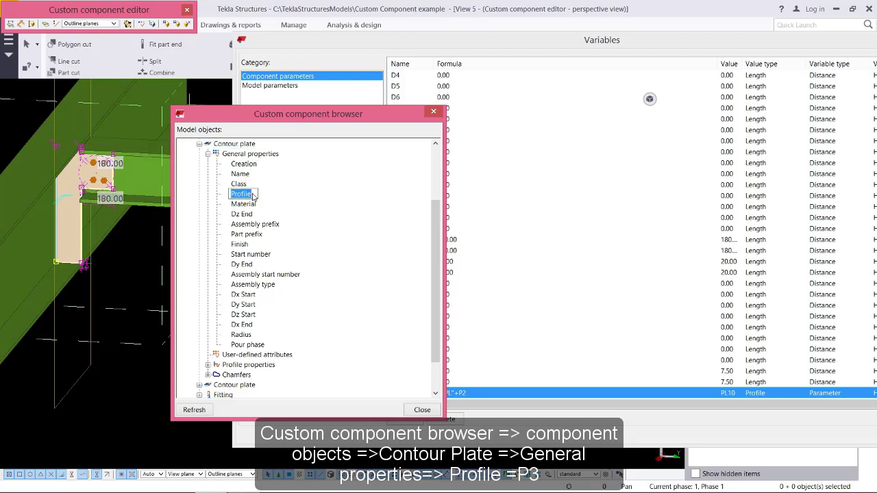
pyautogui.click(252, 196)
pyautogui.press('Escape')
pyautogui.click(422, 410)
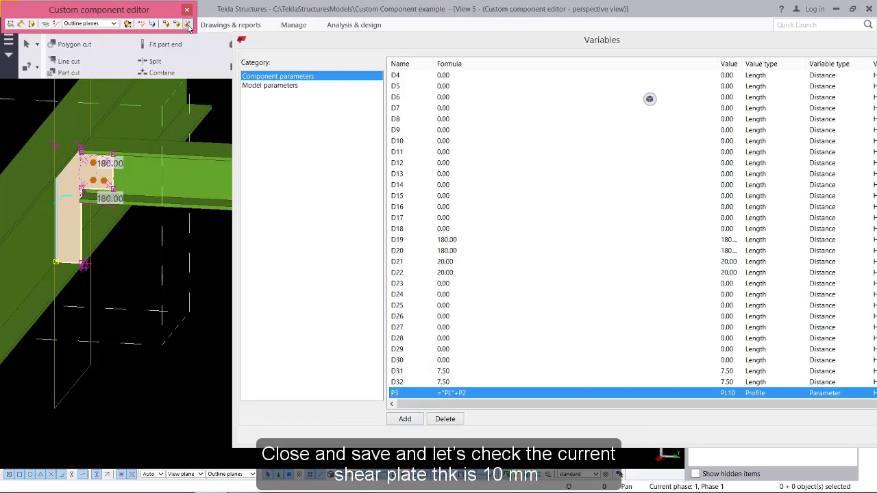
# - Close the custom component editor and save the changes to the Shear_Plate component
pyautogui.click(188, 24)
pyautogui.click(398, 265)
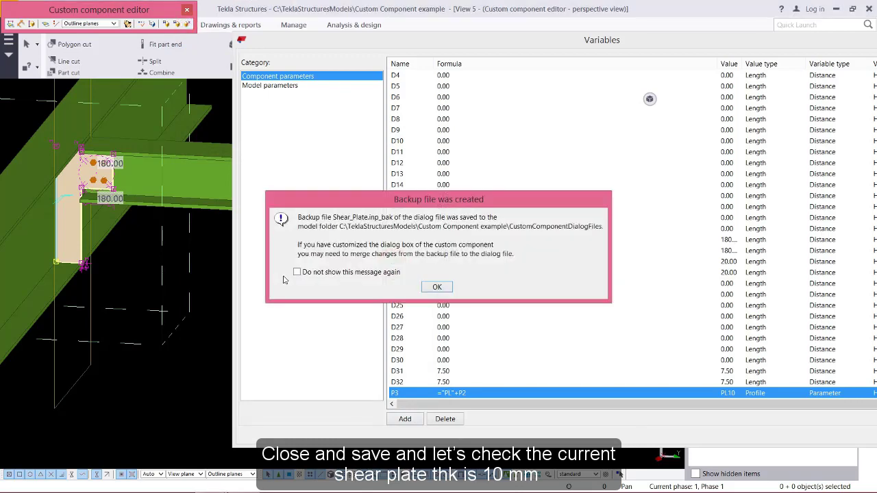
pyautogui.click(437, 288)
# - Examine the profile in the shear plate's contour plate properties in the 3D model, and close the properties without changes
pyautogui.scroll(-2, 389, 380)
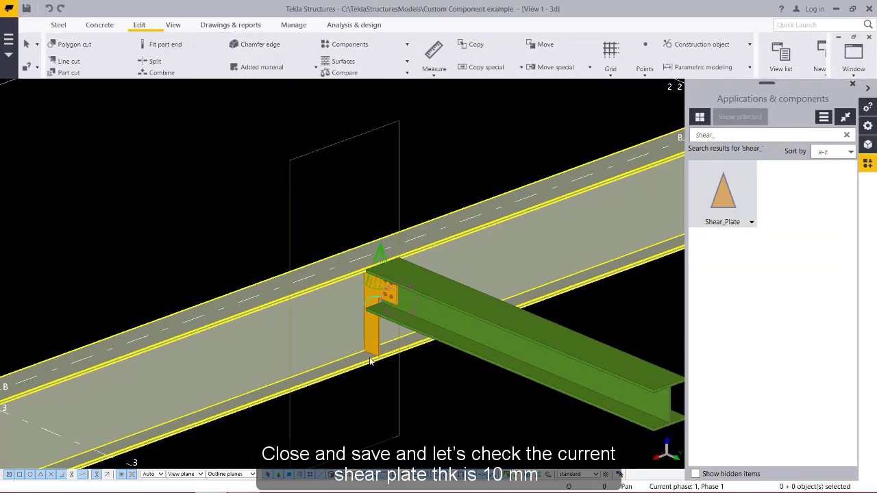
pyautogui.scroll(6, 388, 380)
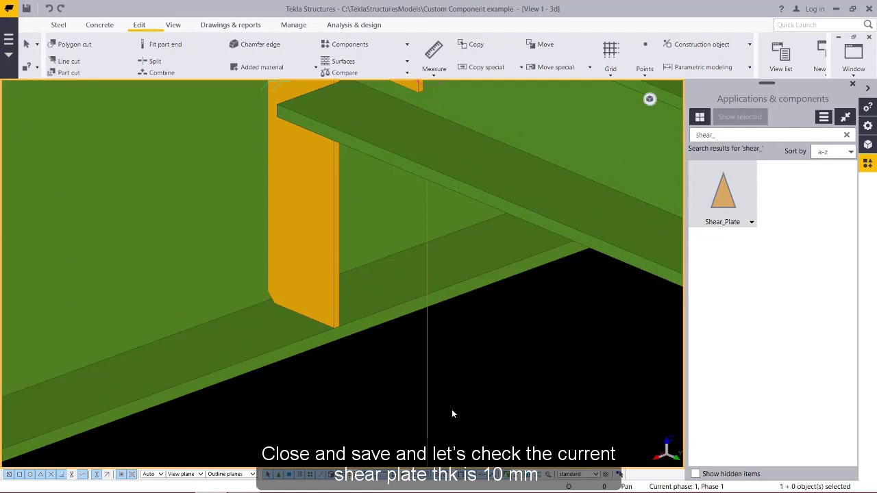
pyautogui.click(318, 256)
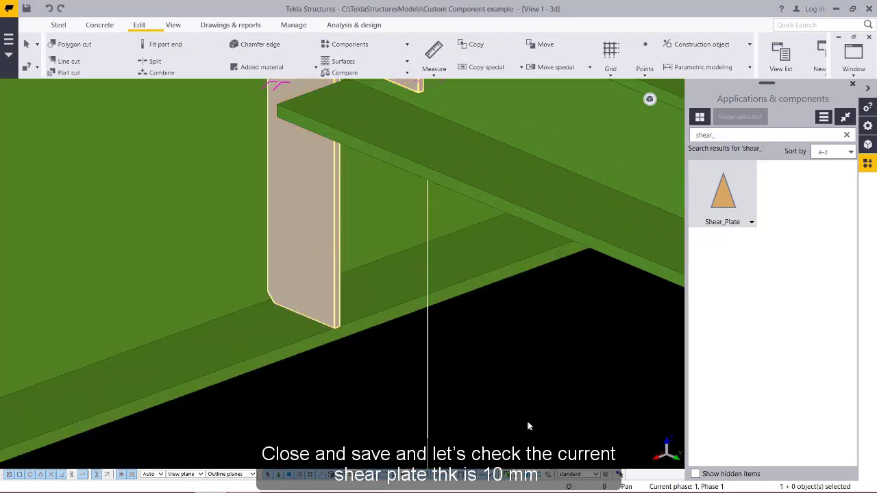
pyautogui.click(499, 394)
pyautogui.doubleClick(297, 177)
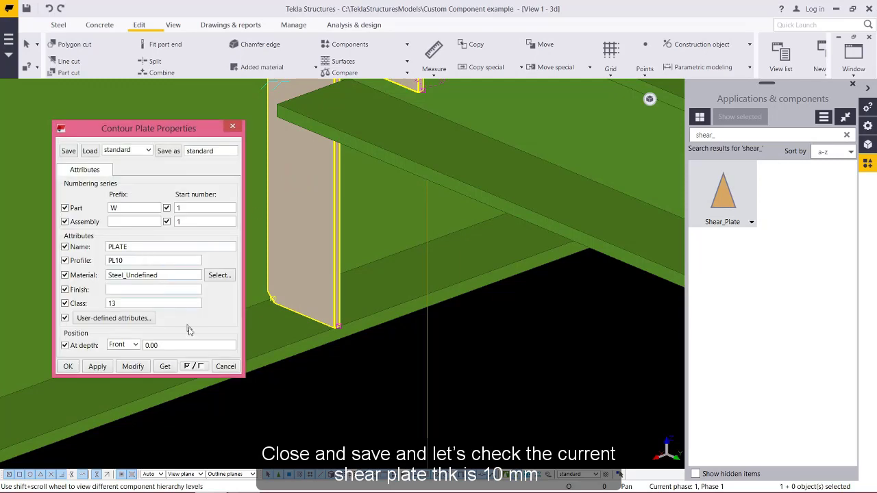
pyautogui.click(225, 366)
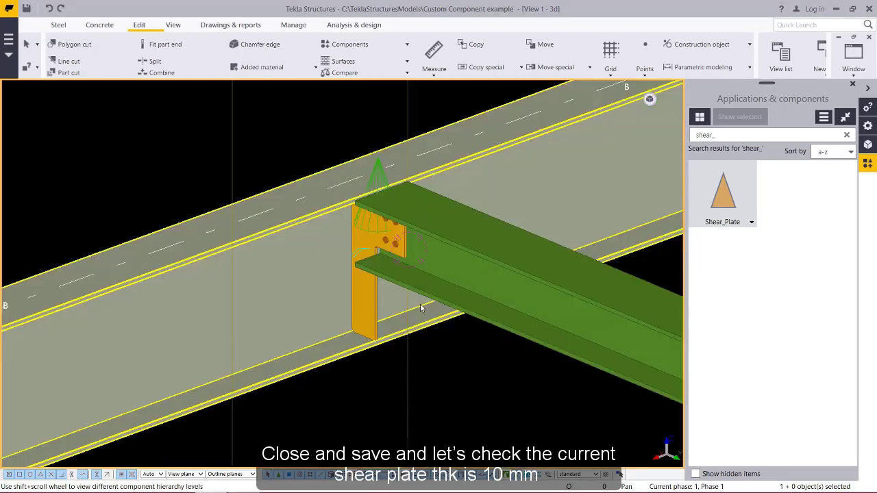
# - Modify the main beam's profile to WI400-15-20*300
pyautogui.click(486, 389)
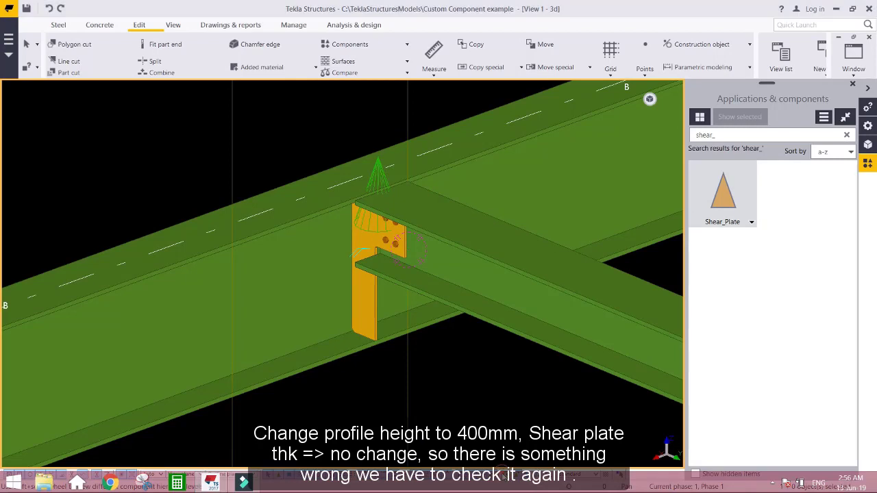
pyautogui.click(505, 409)
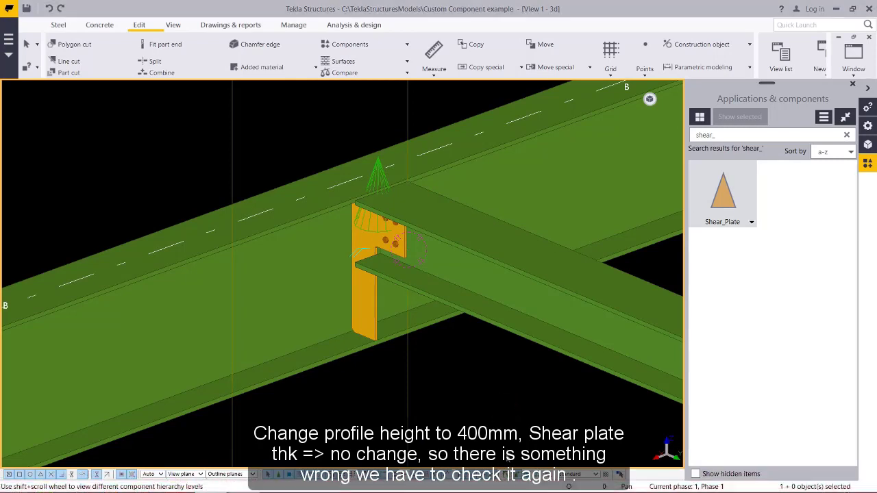
pyautogui.doubleClick(298, 290)
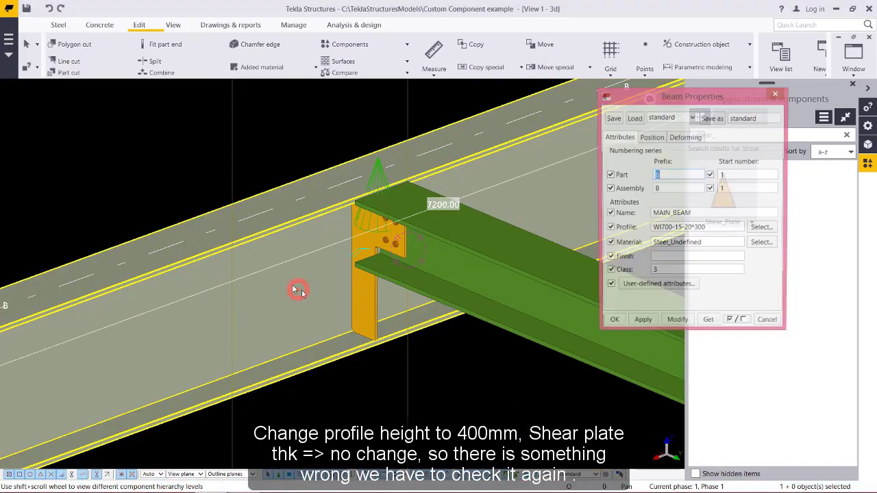
pyautogui.moveTo(660, 229); pyautogui.dragTo(665, 229)
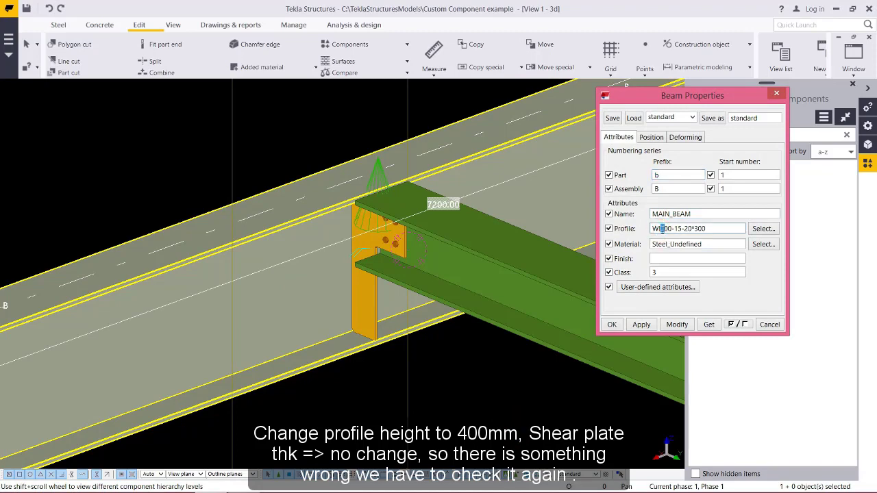
pyautogui.click(677, 324)
pyautogui.scroll(5, 329, 306)
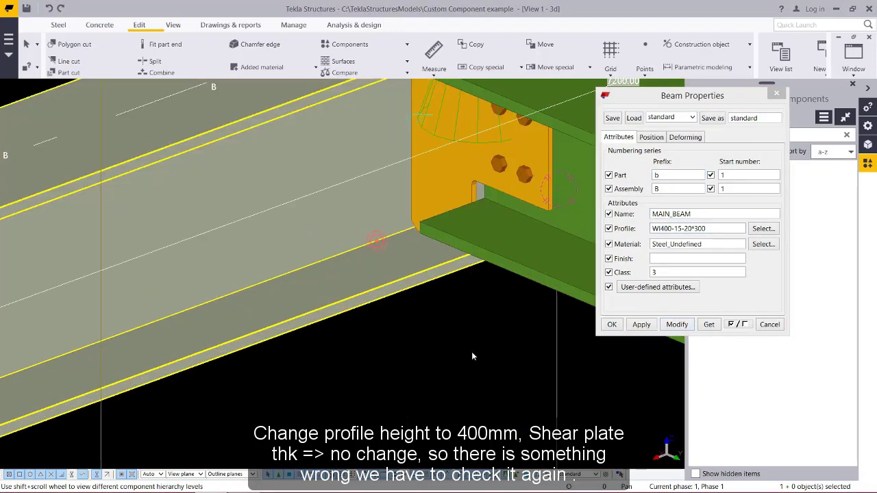
# - Reapply the Shear_Plate component's current settings to the connection, and close the component and beam properties
pyautogui.click(472, 356)
pyautogui.click(412, 180)
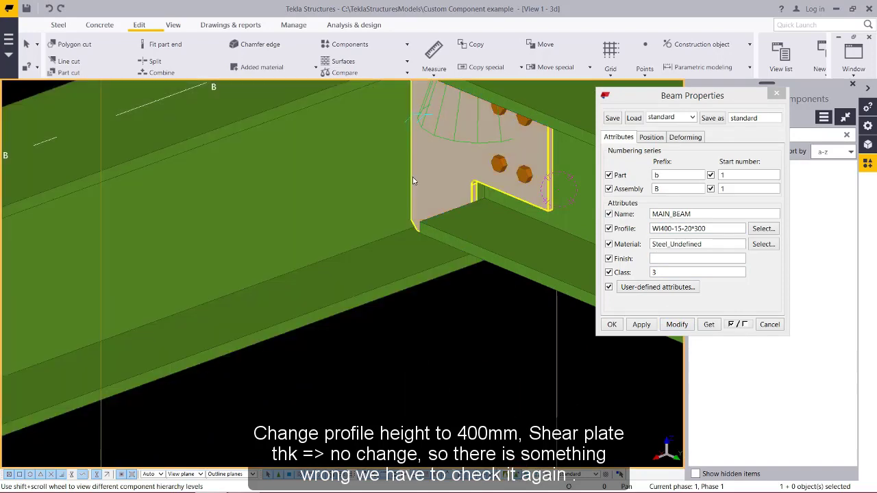
pyautogui.doubleClick(422, 155)
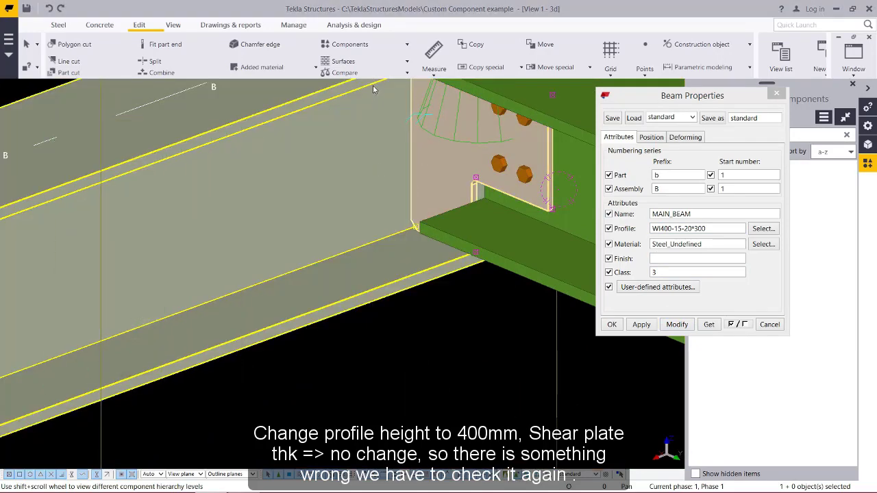
pyautogui.doubleClick(464, 143)
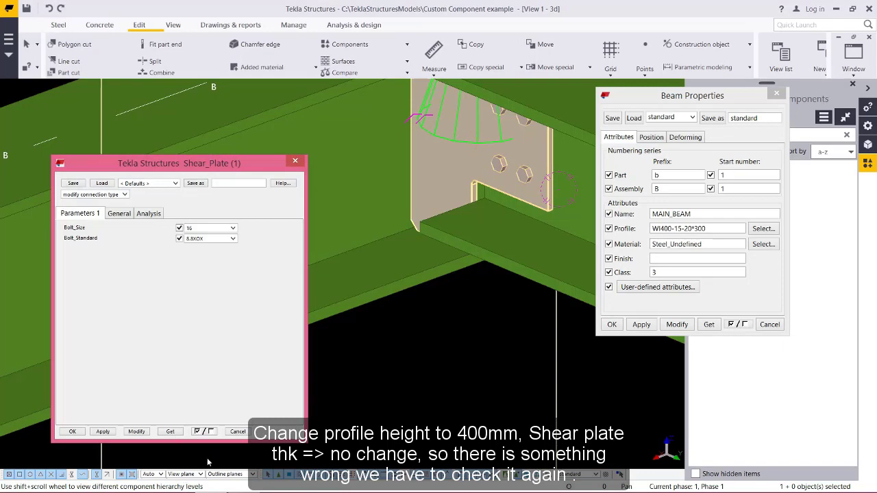
pyautogui.click(136, 431)
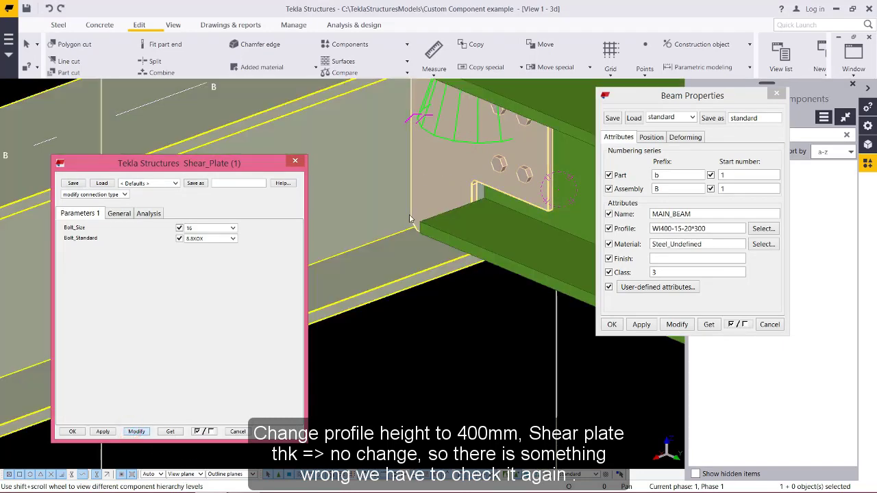
pyautogui.click(666, 237)
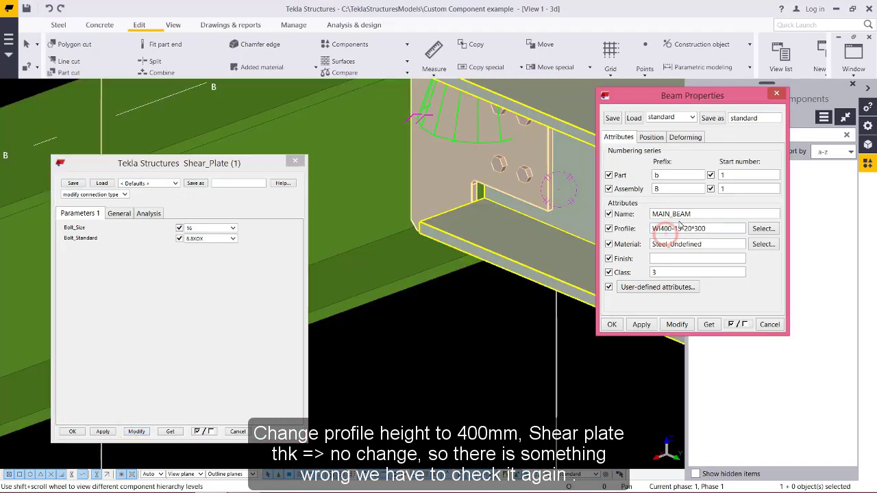
pyautogui.click(294, 163)
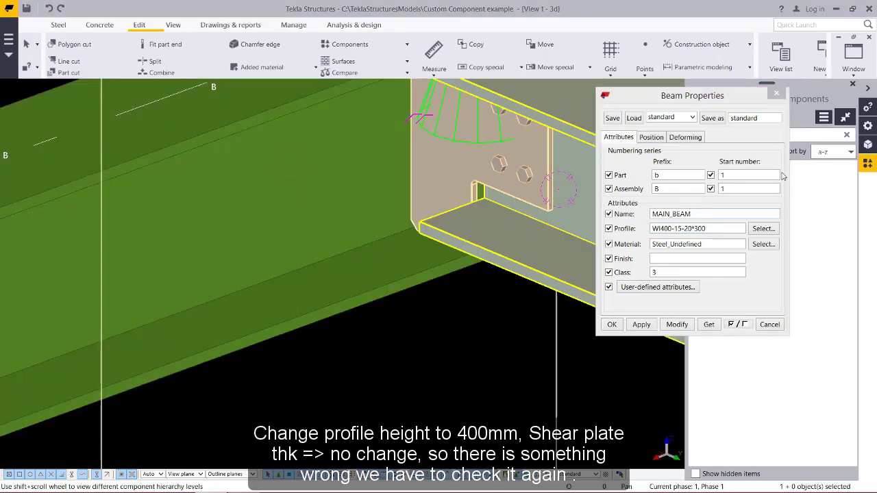
pyautogui.click(777, 94)
# - Reopen the Shear_Plate custom component for editing from the component catalog
pyautogui.rightClick(433, 138)
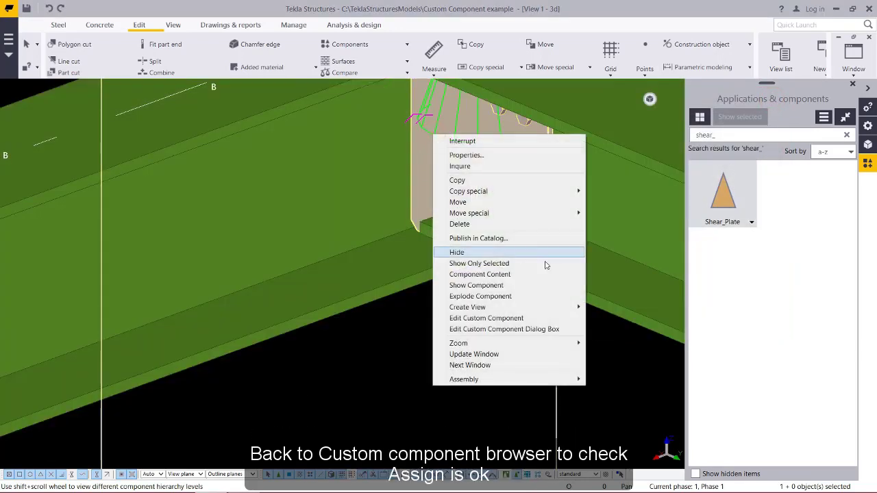
pyautogui.click(726, 190)
pyautogui.rightClick(722, 202)
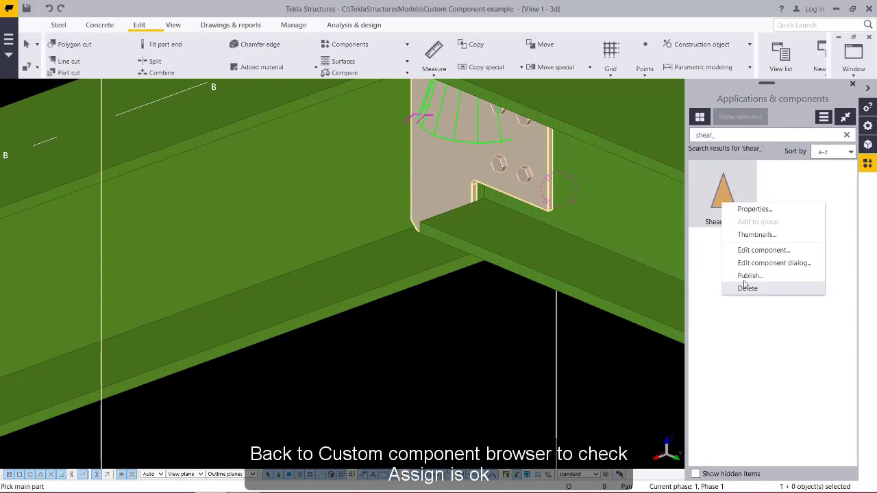
pyautogui.click(761, 250)
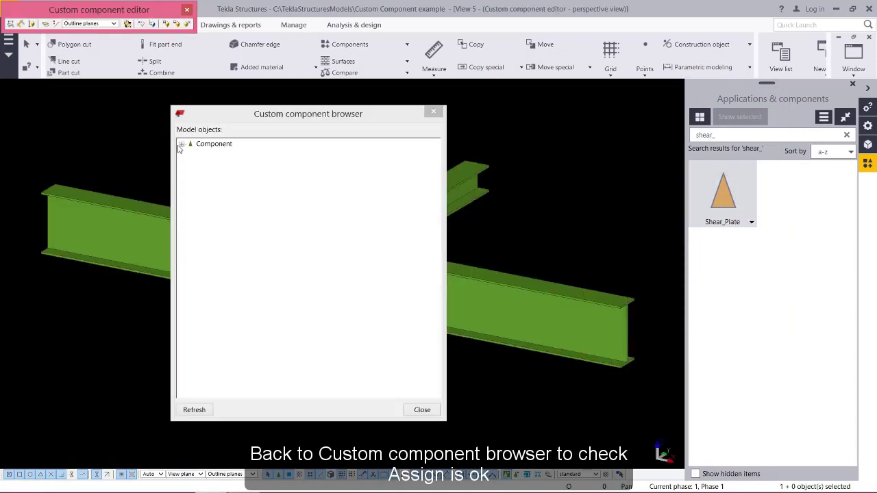
# - Examine the Profile equation in the shear plate's contour plate general properties in the custom component browser
pyautogui.click(180, 145)
pyautogui.click(190, 214)
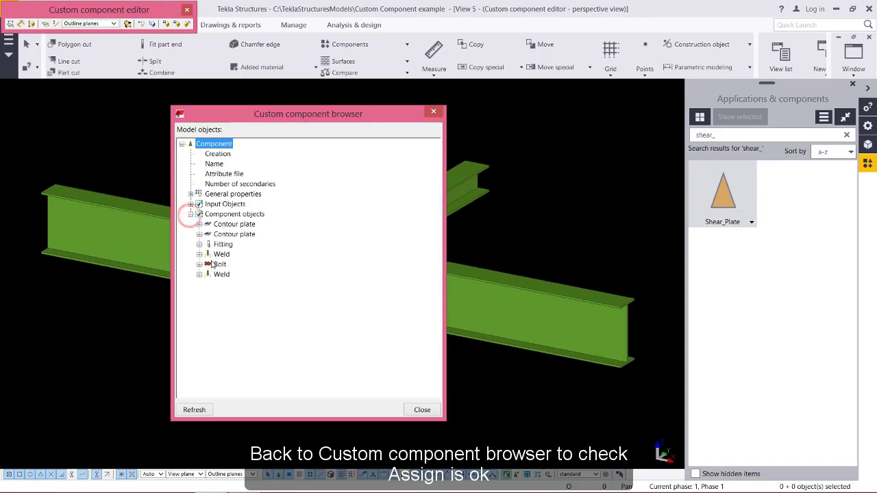
pyautogui.click(198, 233)
pyautogui.click(199, 224)
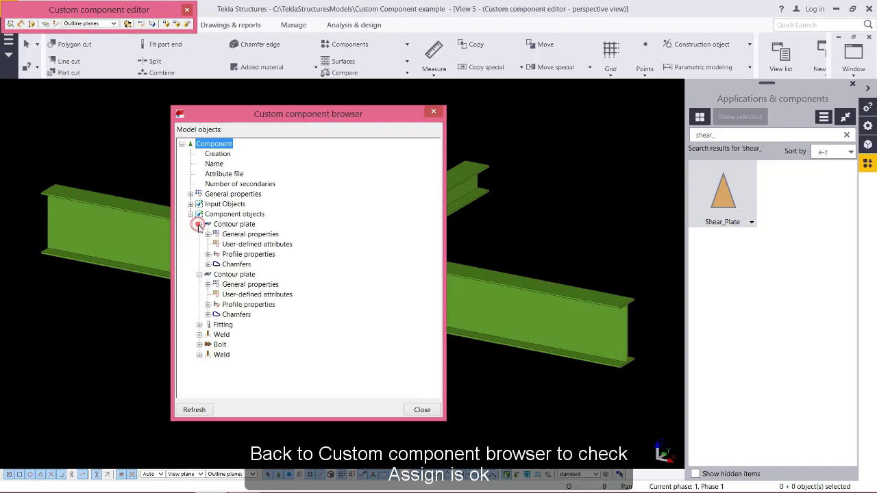
pyautogui.click(567, 147)
pyautogui.scroll(-3, 626, 242)
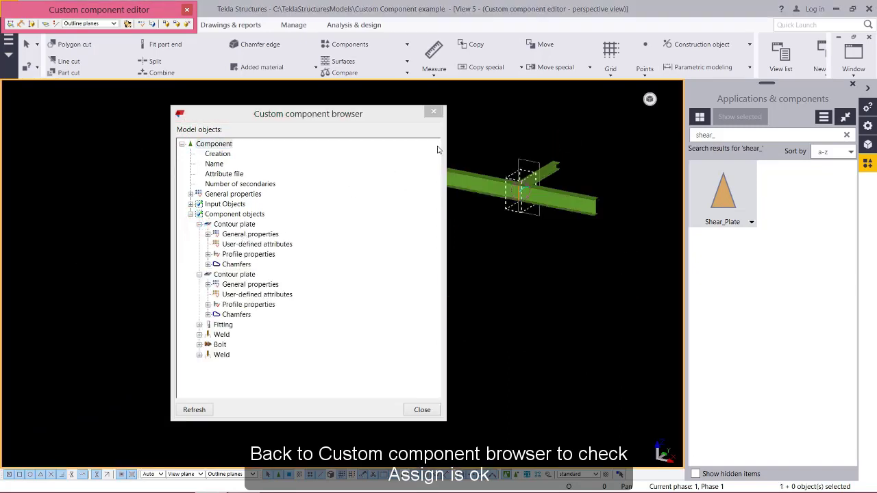
pyautogui.keyDown('ctrl'); pyautogui.moveTo(577, 224); pyautogui.dragTo(536, 178, button='middle'); pyautogui.keyUp('ctrl')
pyautogui.scroll(5, 537, 178)
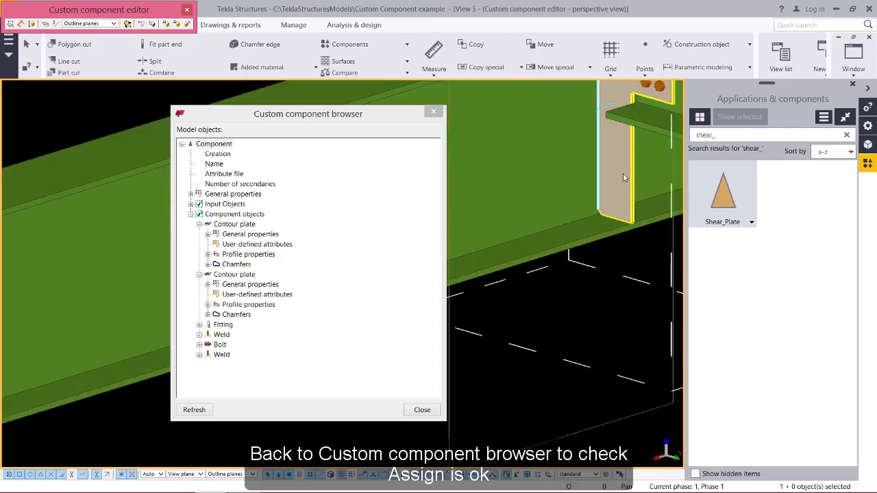
pyautogui.click(622, 174)
pyautogui.click(133, 280)
pyautogui.click(208, 234)
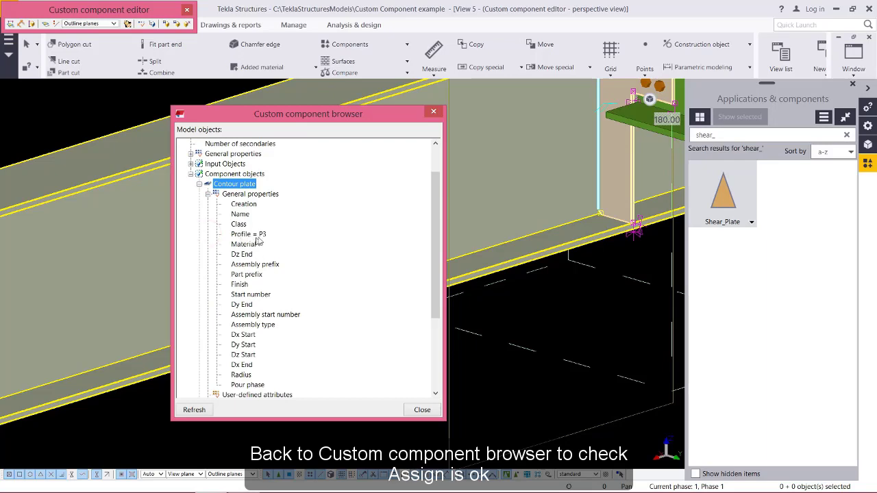
# - Open the component variables and examine the object reference in P2's height formula, fitting the formula column to its contents
pyautogui.click(141, 23)
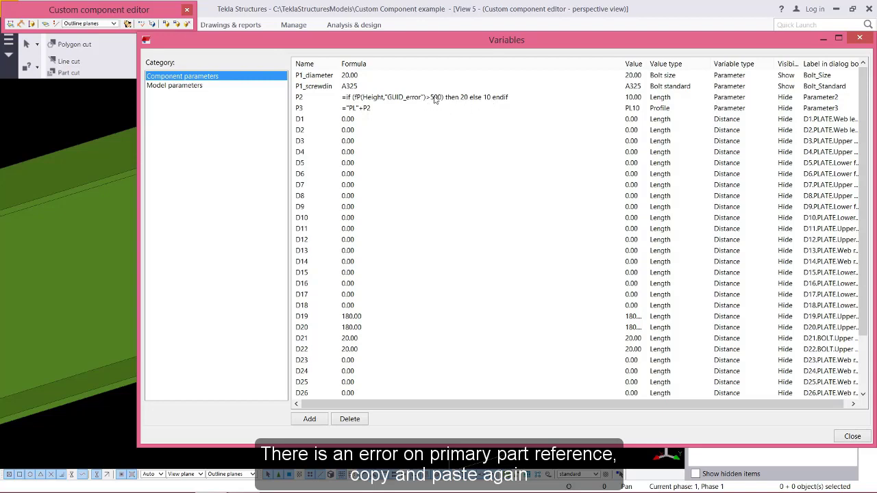
pyautogui.click(393, 101)
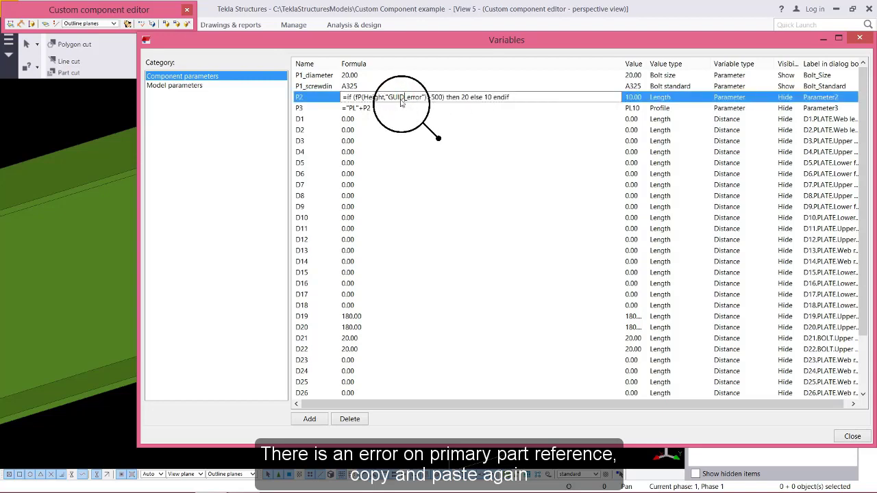
pyautogui.doubleClick(621, 66)
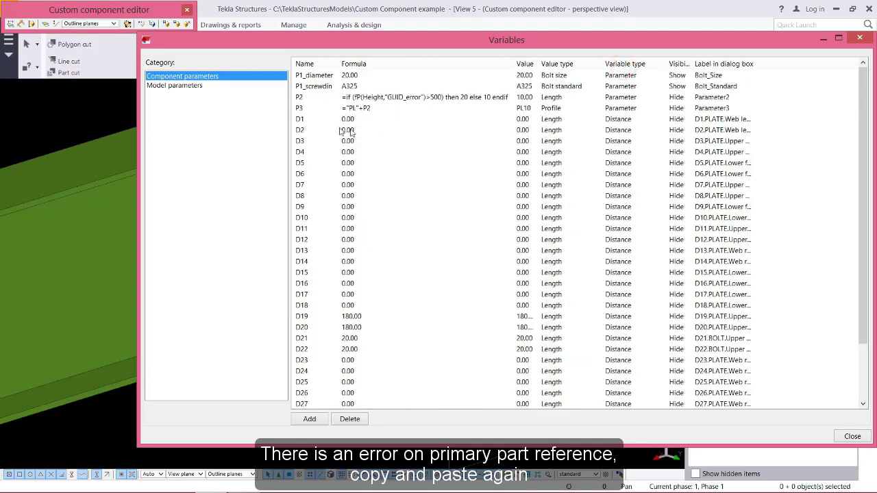
# - Copy the reference of the primary part's Height profile property from the input objects in the custom component browser
pyautogui.rightClick(104, 220)
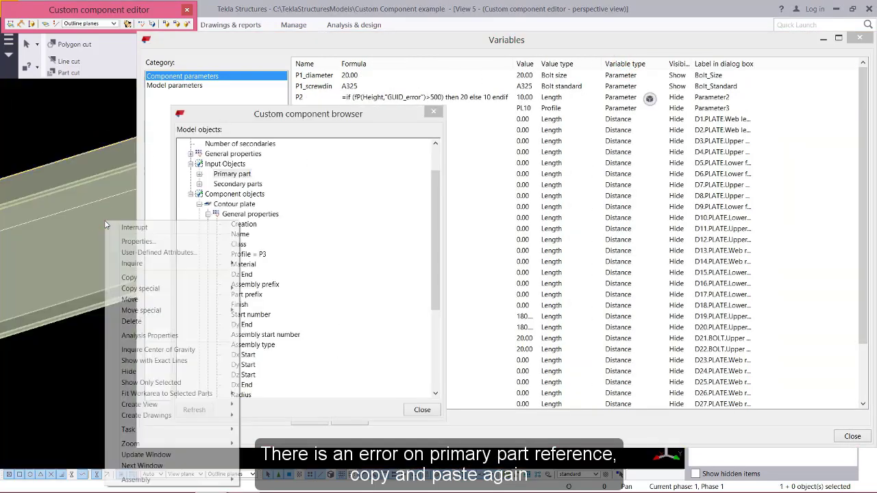
pyautogui.click(286, 211)
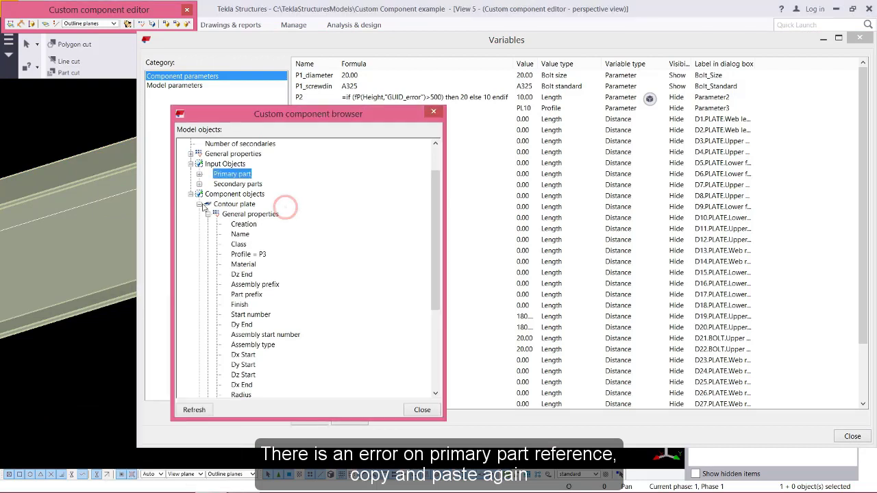
pyautogui.click(200, 204)
pyautogui.click(199, 215)
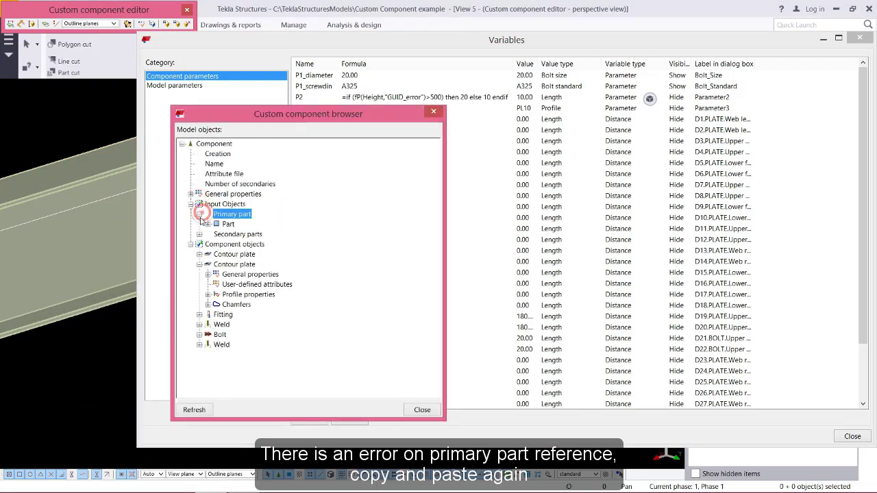
pyautogui.click(207, 224)
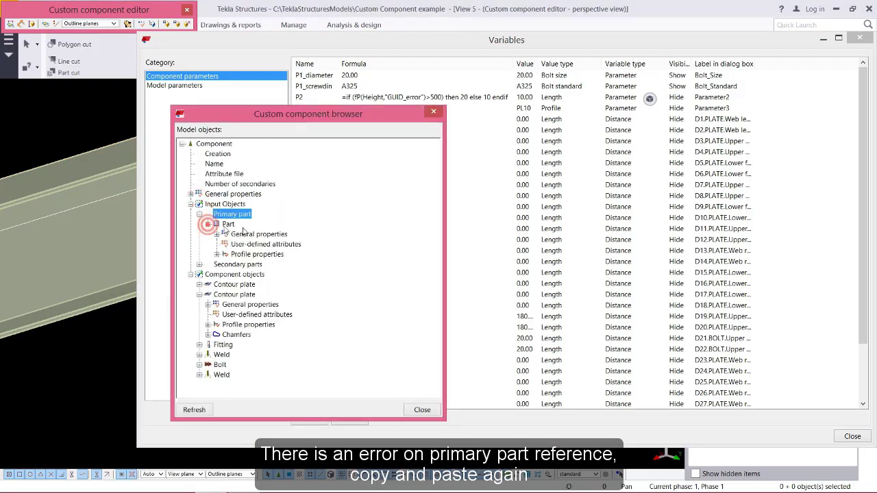
pyautogui.click(217, 254)
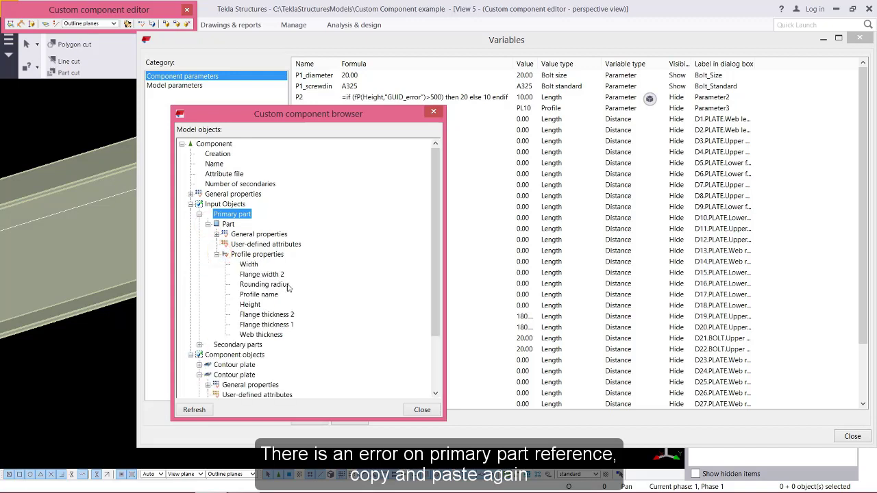
pyautogui.click(251, 306)
pyautogui.rightClick(250, 305)
pyautogui.click(298, 324)
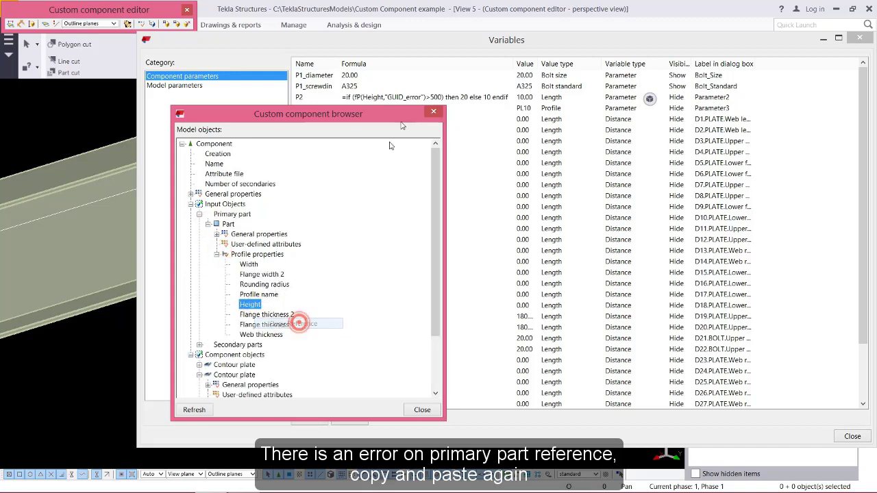
# - Replace the broken fP(Height,"GUID_error") part of P2's formula with the copied height reference
pyautogui.click(404, 101)
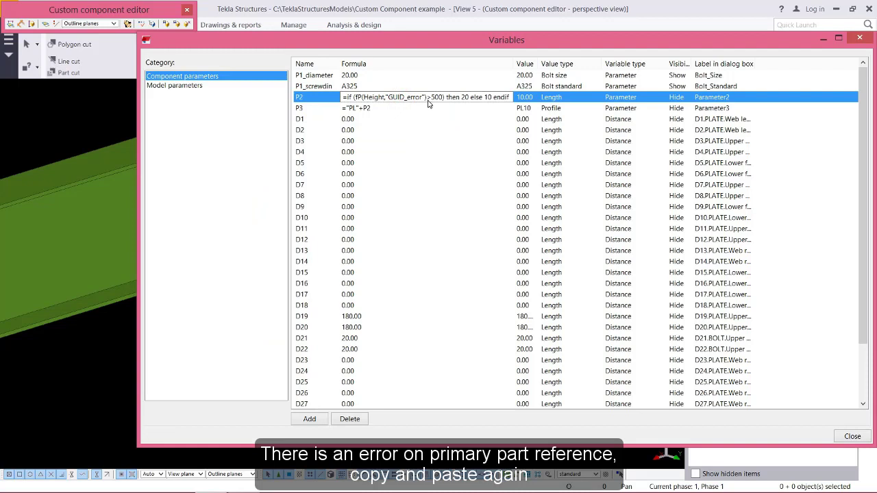
pyautogui.moveTo(427, 102); pyautogui.dragTo(357, 102)
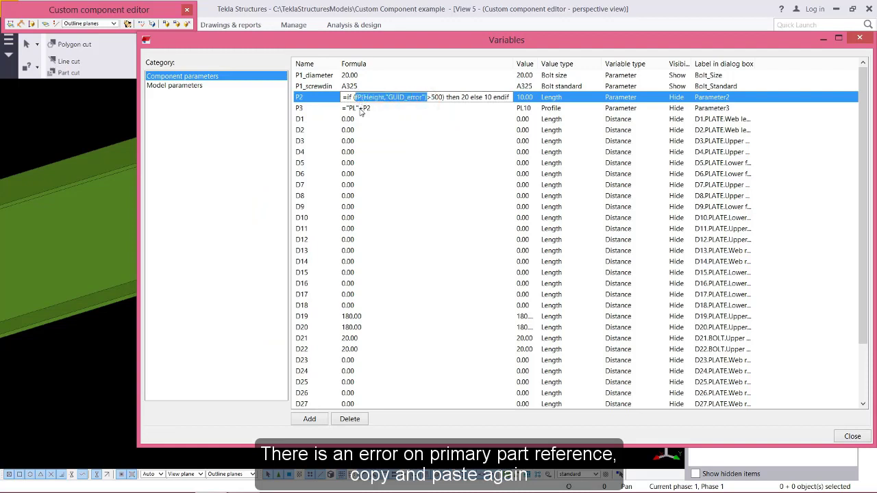
pyautogui.hotkey('ctrl', 'v')
pyautogui.click(361, 112)
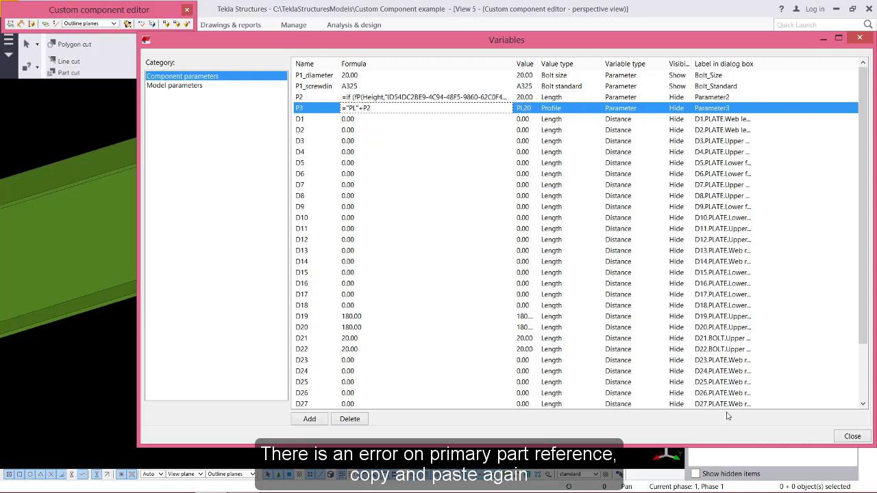
# - Close the component variables and the custom component editor, saving the changes to the Shear_Plate component
pyautogui.click(857, 439)
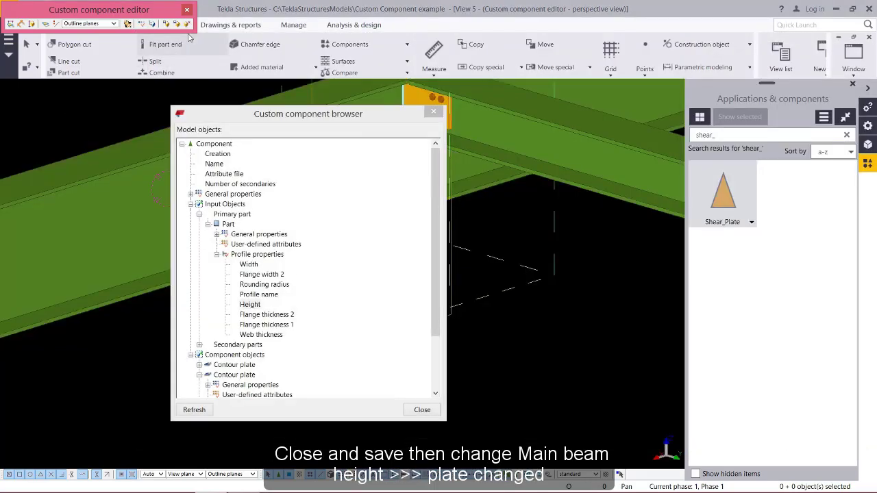
pyautogui.click(185, 25)
pyautogui.click(399, 263)
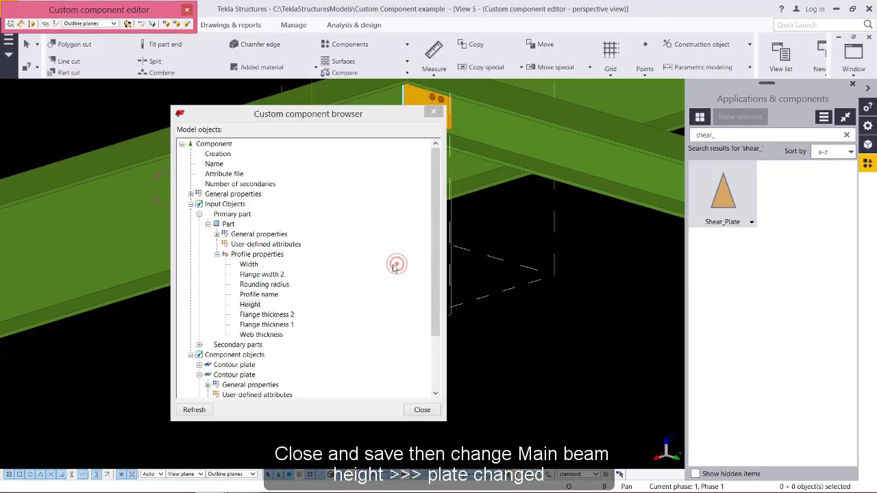
pyautogui.click(436, 286)
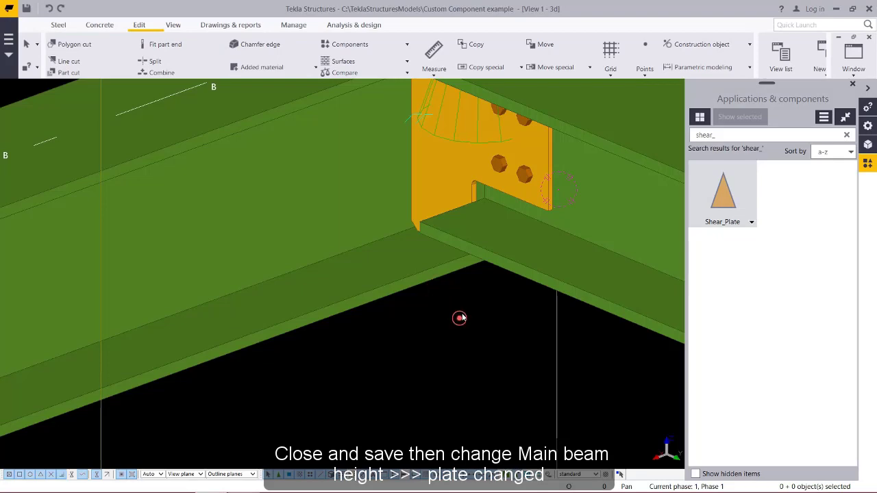
# - Modify the main beam's profile to WI700-15-20*300
pyautogui.click(380, 225)
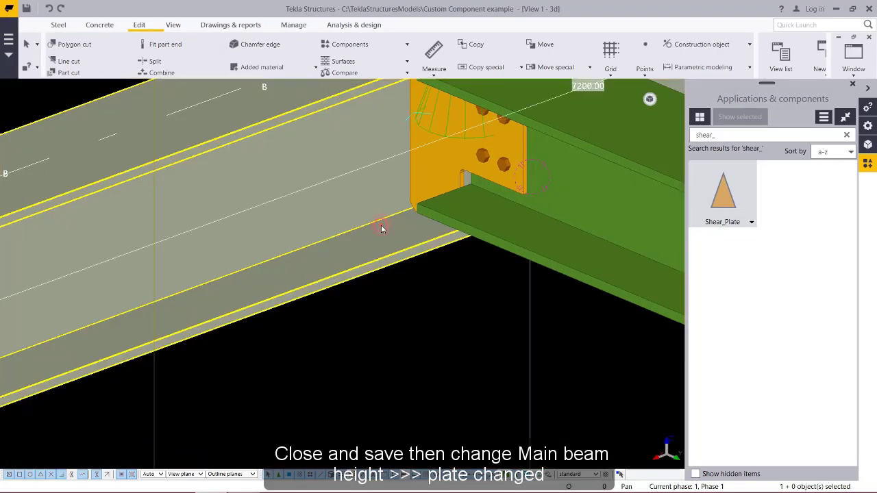
pyautogui.doubleClick(327, 202)
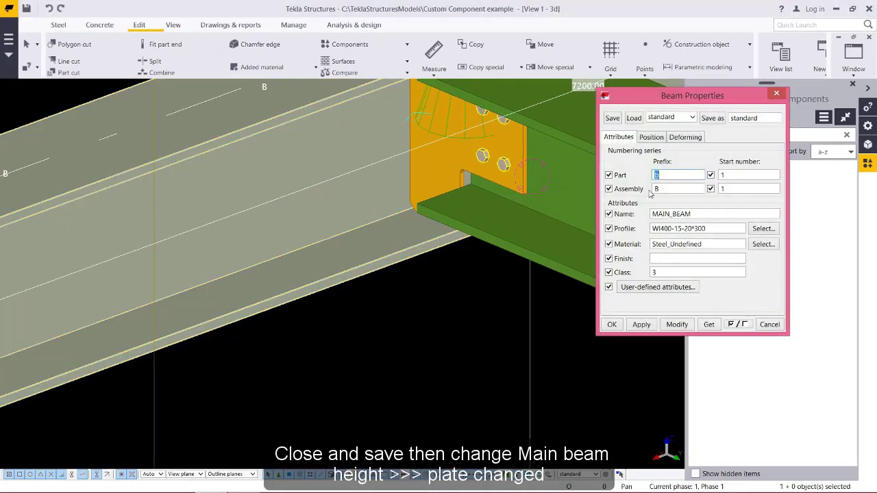
pyautogui.click(663, 229)
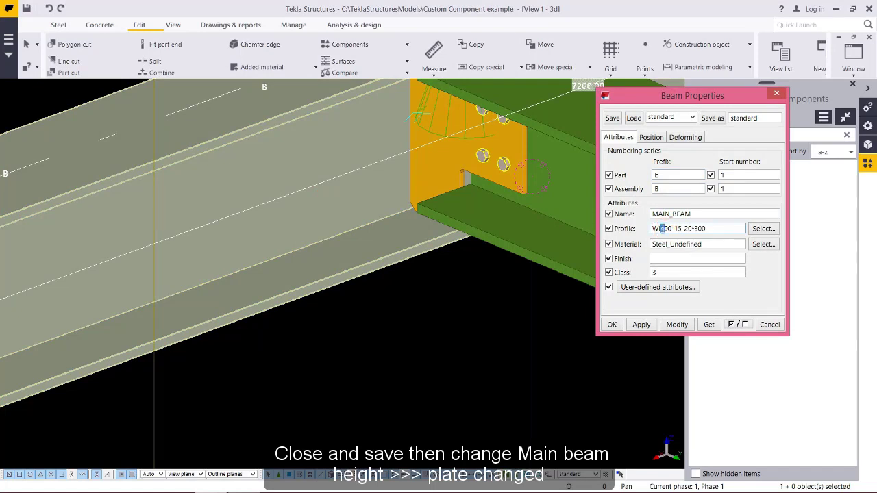
pyautogui.click(677, 324)
# - Examine the shear plate on the modified main beam and the stiffener on the beam's back side
pyautogui.scroll(2, 434, 382)
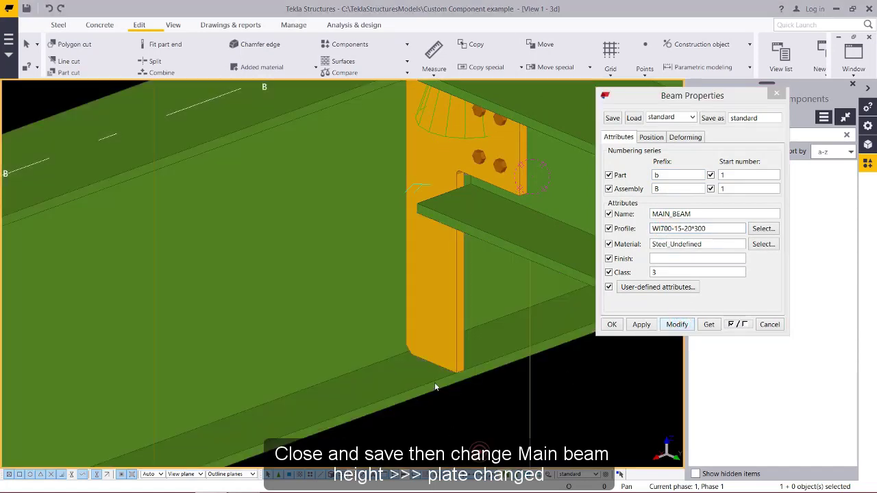
pyautogui.click(470, 288)
pyautogui.scroll(-4, 471, 298)
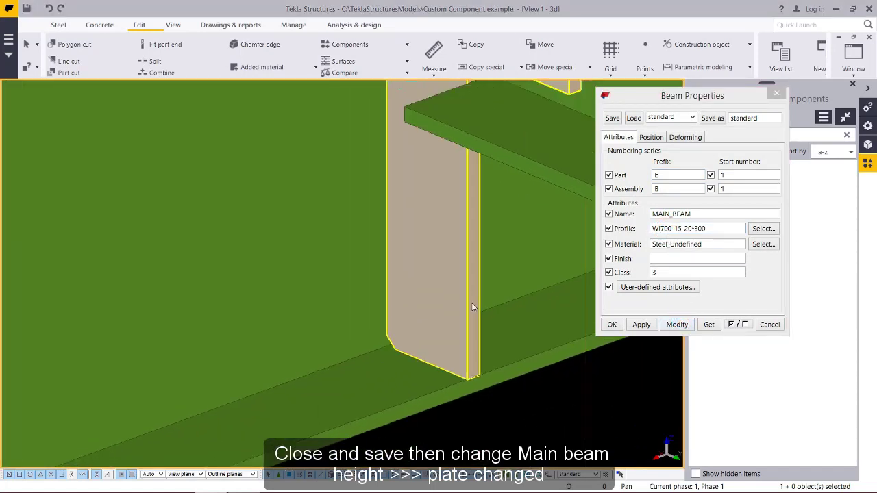
pyautogui.press('Escape')
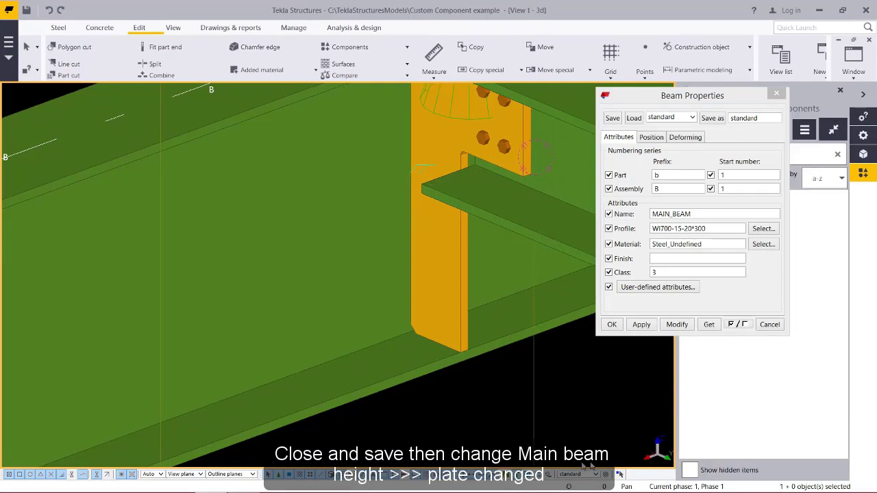
pyautogui.click(472, 355)
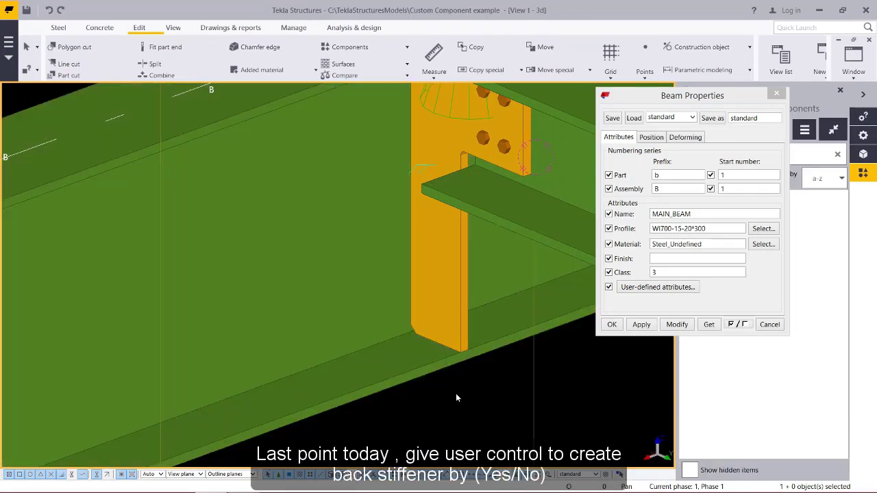
pyautogui.scroll(-3, 472, 404)
pyautogui.scroll(2, 427, 291)
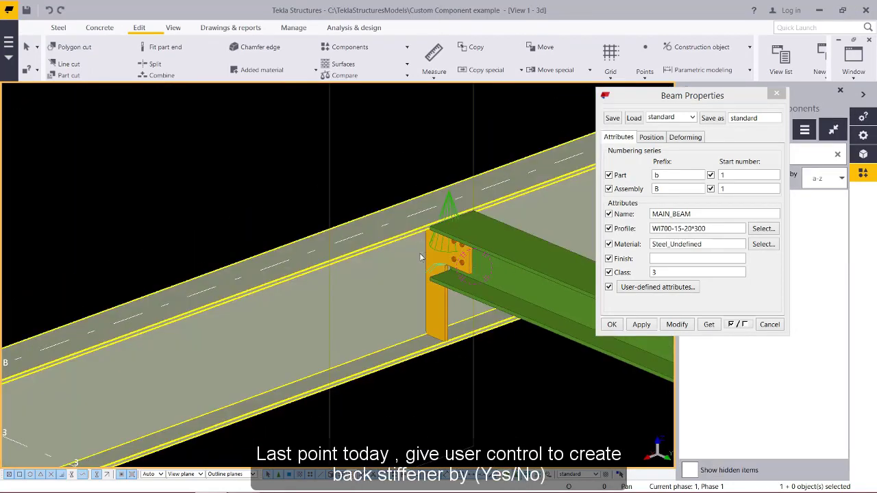
pyautogui.keyDown('ctrl'); pyautogui.moveTo(446, 244); pyautogui.dragTo(510, 314, button='middle'); pyautogui.keyUp('ctrl')
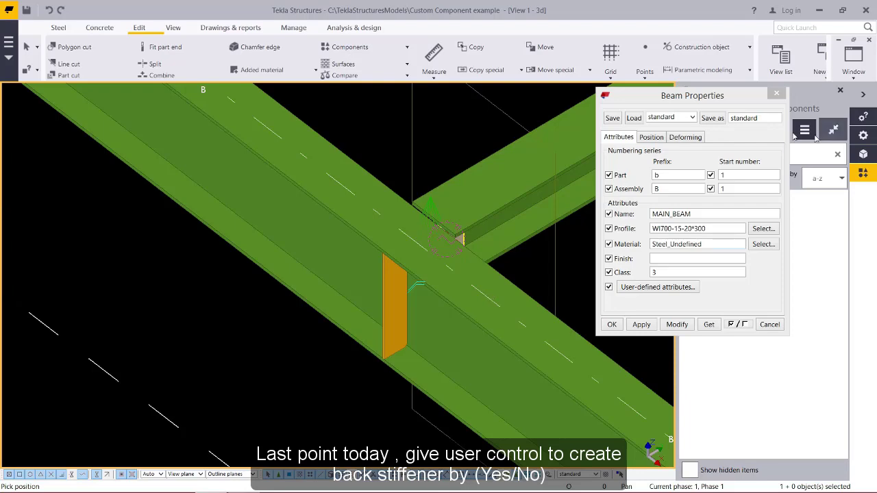
# - Close the beam properties and reopen the Shear_Plate custom component for editing
pyautogui.click(776, 93)
pyautogui.rightClick(719, 241)
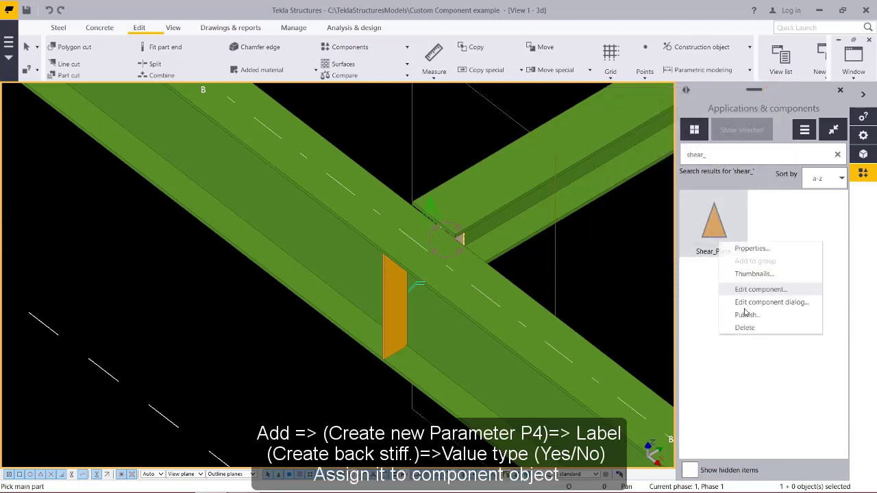
pyautogui.click(742, 290)
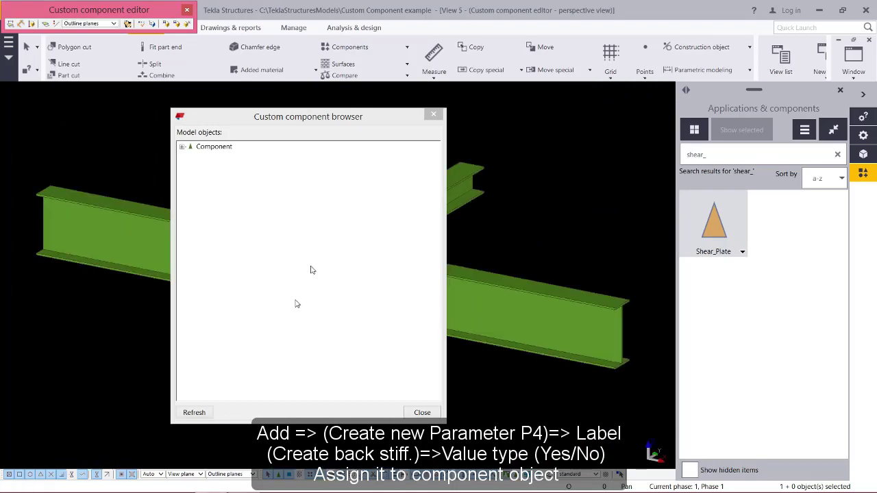
# - Add a new component parameter to the variables and label it Create Back Stiff
pyautogui.moveTo(357, 118); pyautogui.dragTo(531, 91)
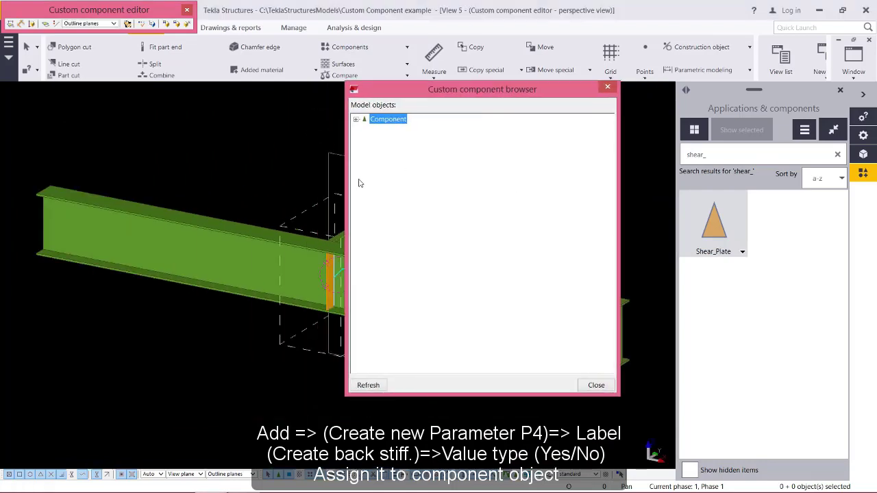
pyautogui.click(141, 24)
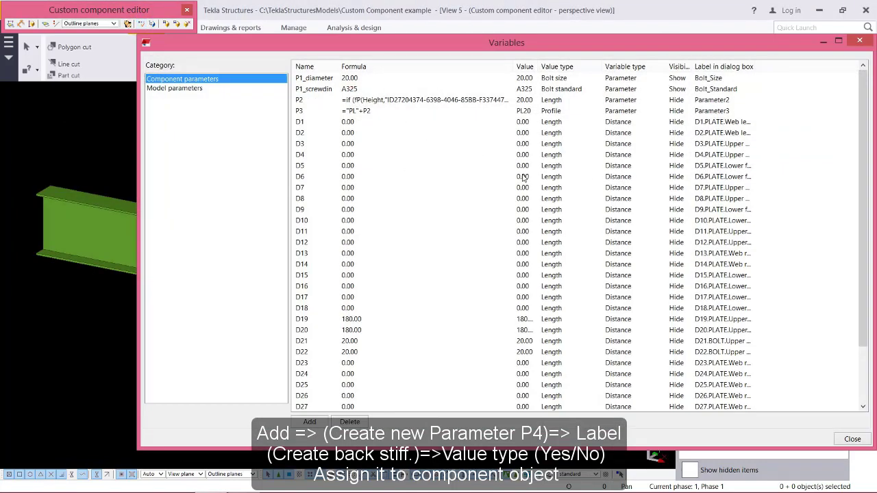
pyautogui.click(311, 423)
pyautogui.click(864, 344)
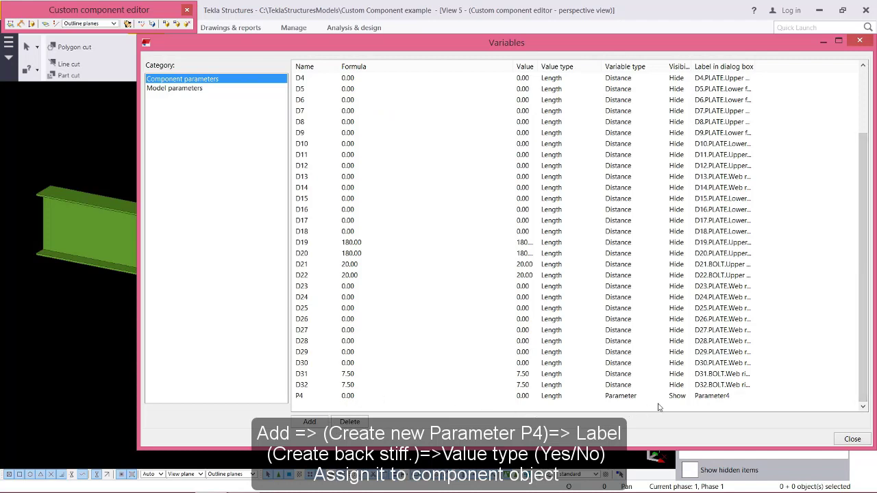
pyautogui.doubleClick(704, 396)
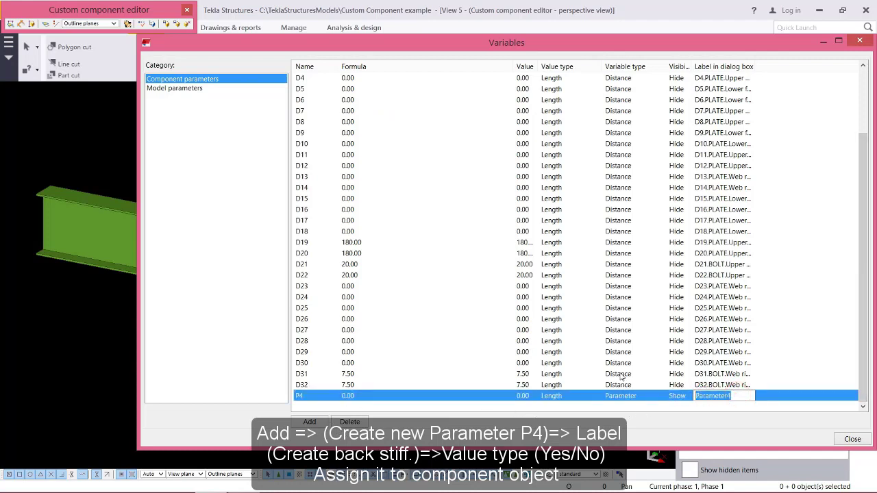
pyautogui.write('Create Back Stiff')
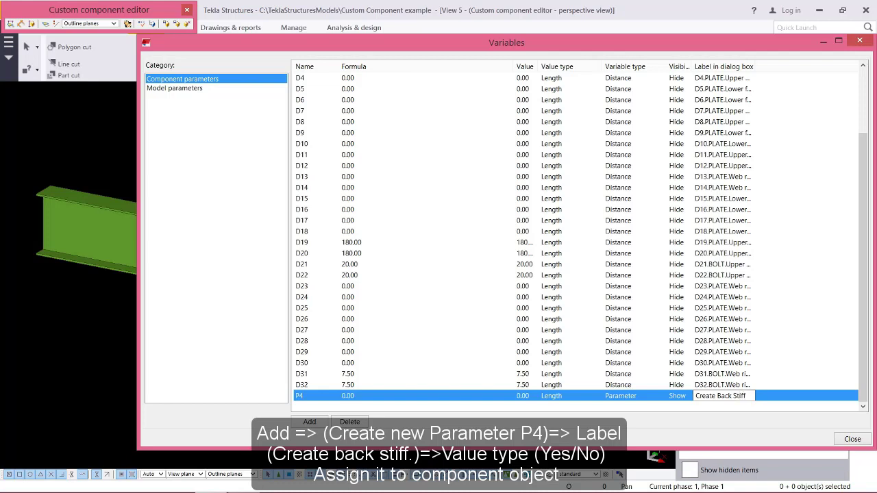
pyautogui.press('Return')
# - Set the value type of the Create Back Stiff parameter to Yes/No
pyautogui.click(568, 399)
pyautogui.click(568, 397)
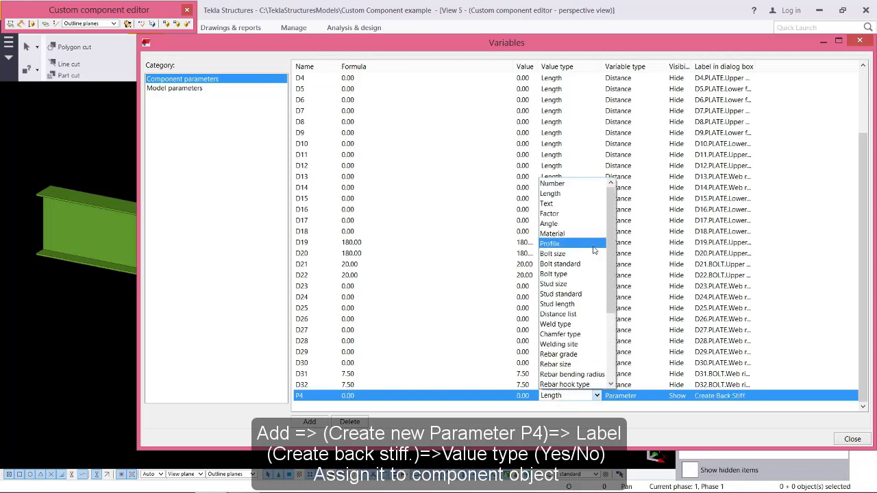
pyautogui.scroll(-5, 595, 250)
pyautogui.click(569, 380)
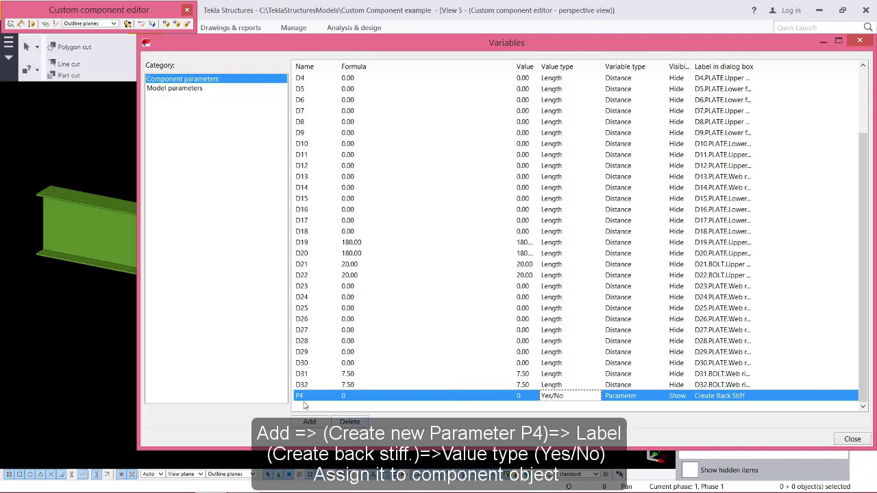
# - Link the back stiffener contour plate's Creation property to parameter P4 in the custom component's object tree
pyautogui.click(68, 139)
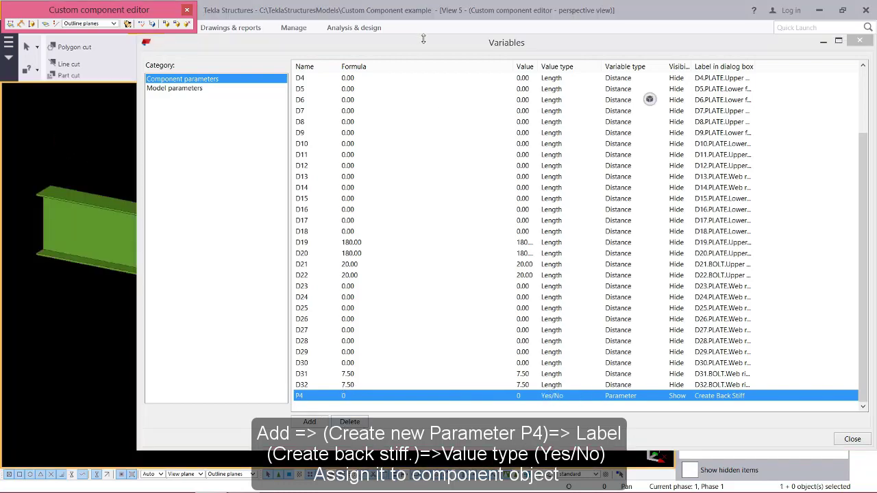
pyautogui.moveTo(409, 48); pyautogui.dragTo(871, 22)
pyautogui.scroll(5, 104, 283)
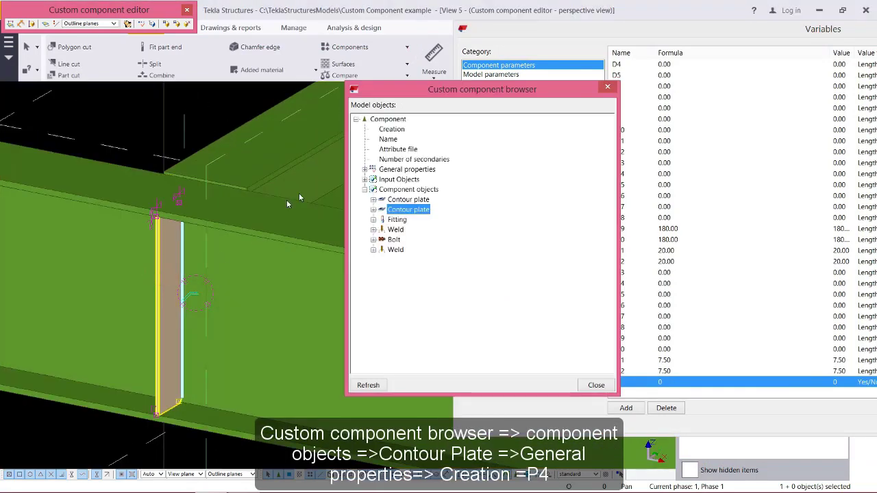
pyautogui.click(373, 210)
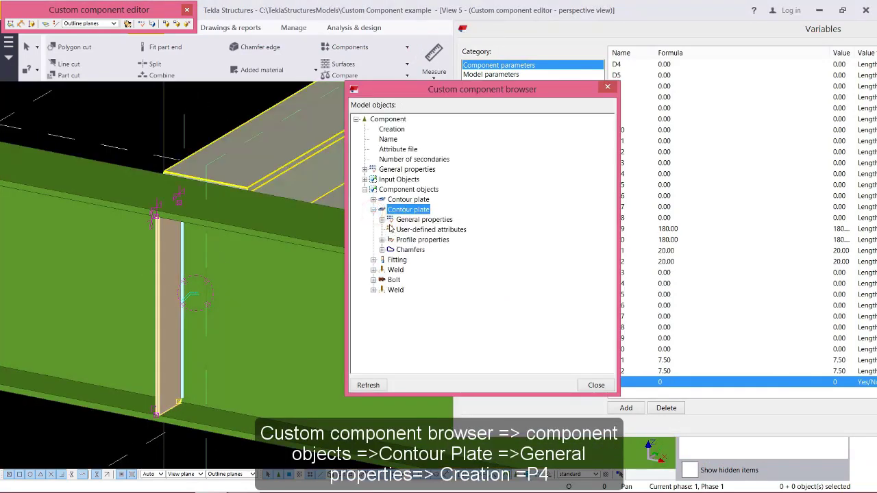
pyautogui.click(381, 220)
pyautogui.click(418, 181)
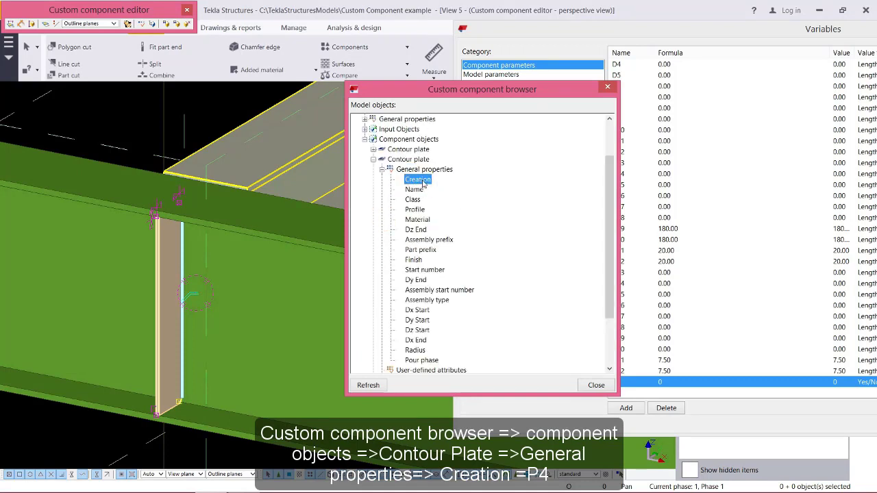
pyautogui.moveTo(421, 182); pyautogui.dragTo(434, 182)
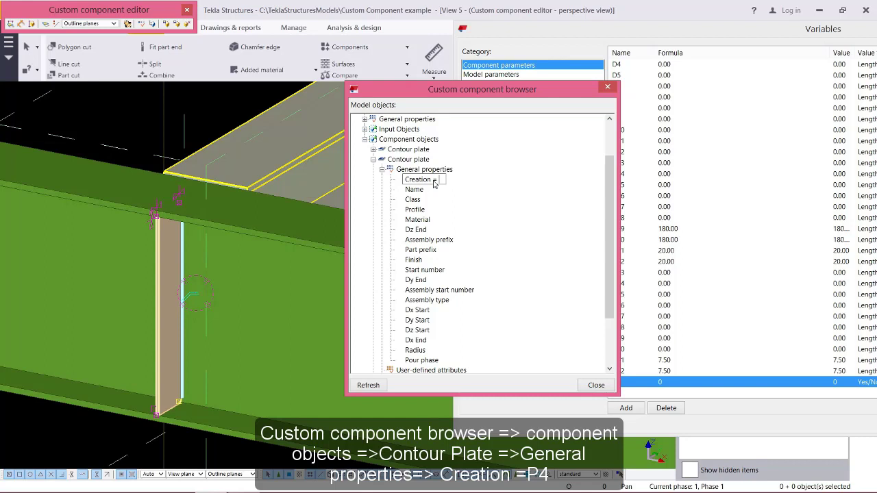
pyautogui.write('P4')
pyautogui.press('Return')
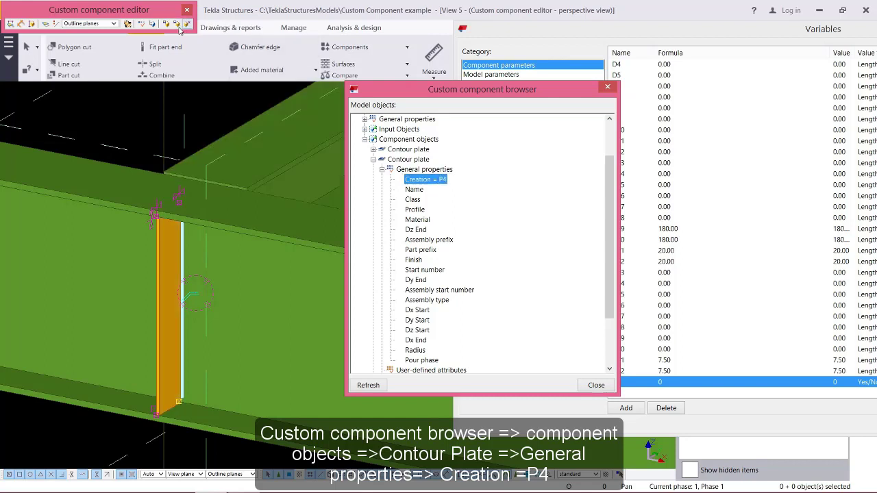
# - Close the component editor, saving the changes and replacing all occurrences of Shear_Plate in the model
pyautogui.click(185, 24)
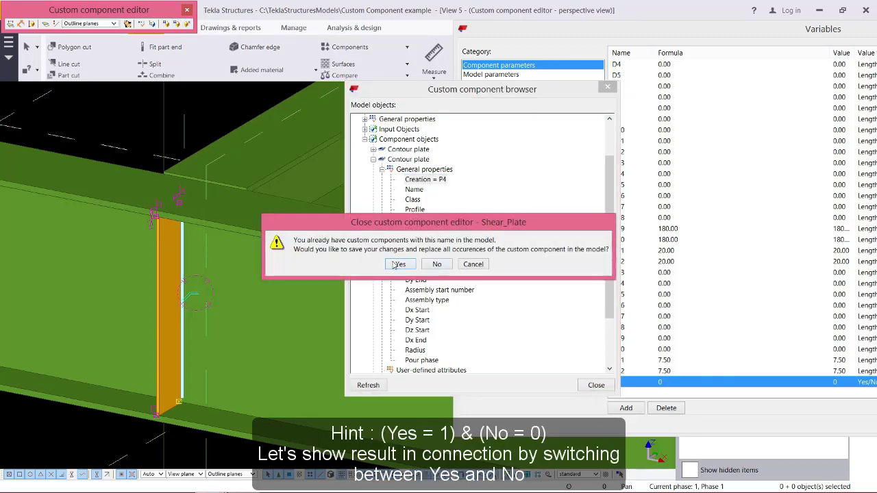
pyautogui.click(397, 264)
pyautogui.click(431, 285)
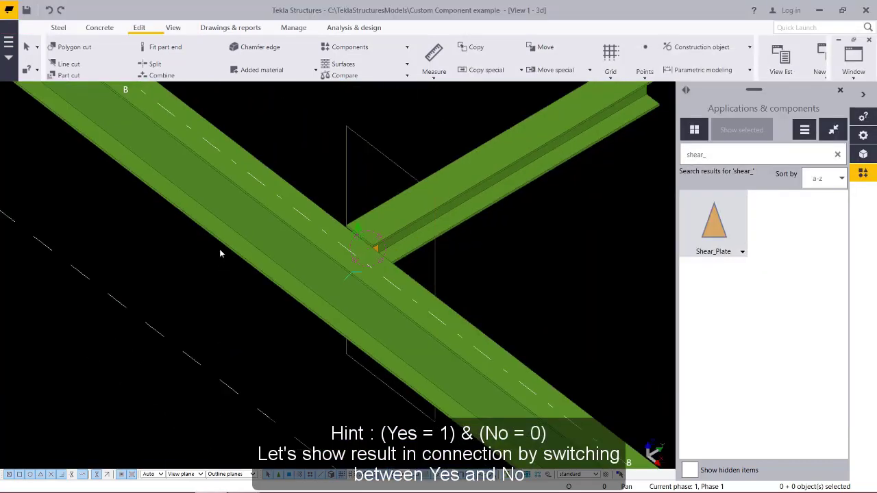
# - Set Create Back Stiff to Yes for the Shear_Plate connection in the model, apply the modification and uncover the stiffener
pyautogui.scroll(3, 220, 253)
pyautogui.scroll(-3, 295, 322)
pyautogui.moveTo(309, 367); pyautogui.dragTo(289, 346, button='middle')
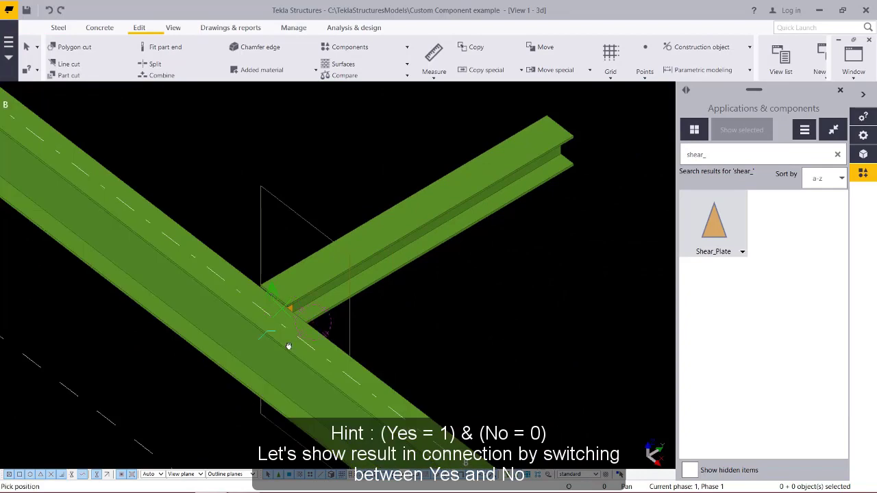
pyautogui.scroll(5, 289, 346)
pyautogui.doubleClick(275, 290)
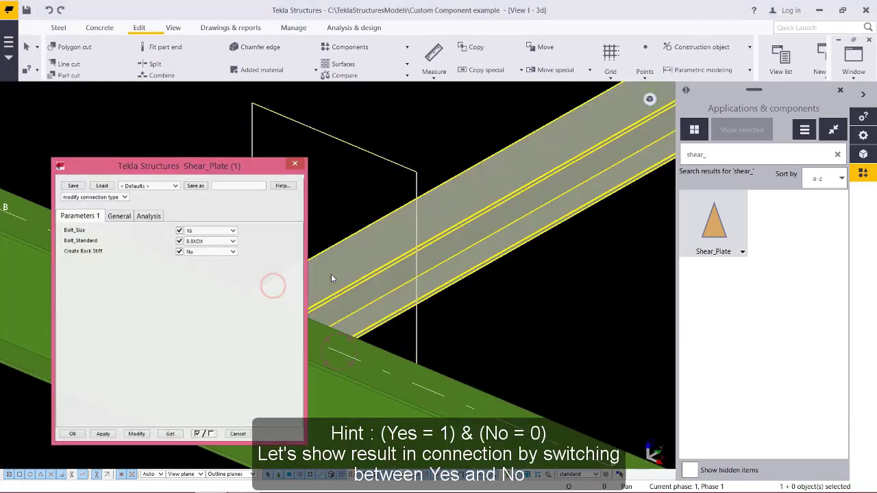
pyautogui.click(232, 251)
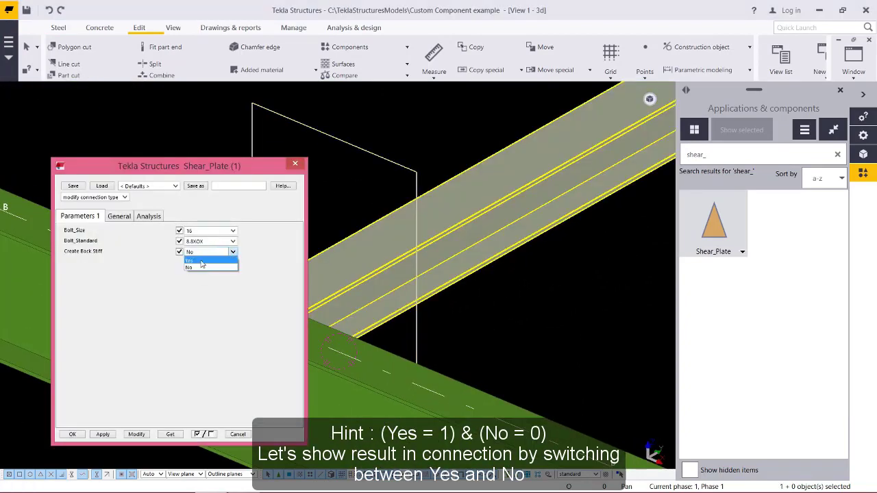
pyautogui.click(201, 261)
pyautogui.click(137, 435)
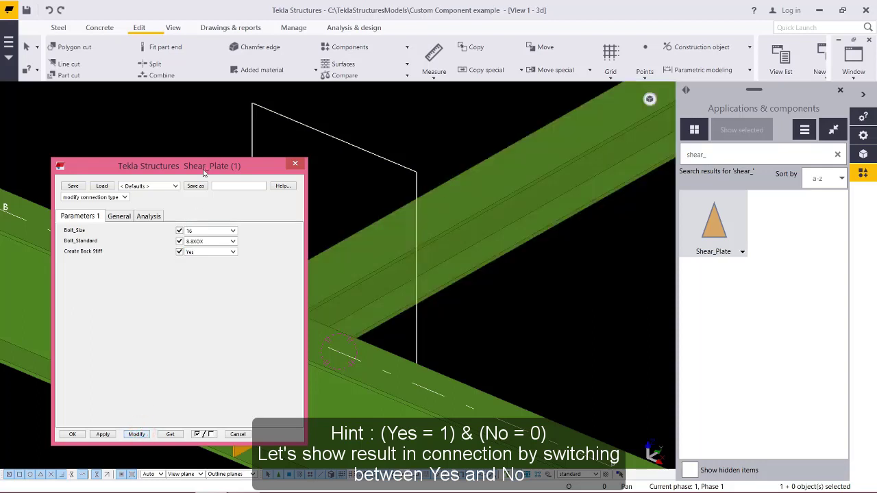
pyautogui.moveTo(204, 173); pyautogui.dragTo(401, 162)
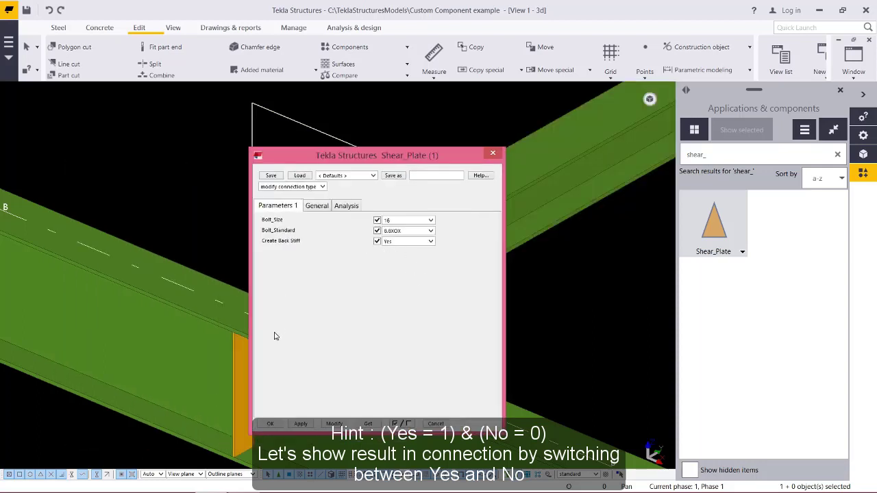